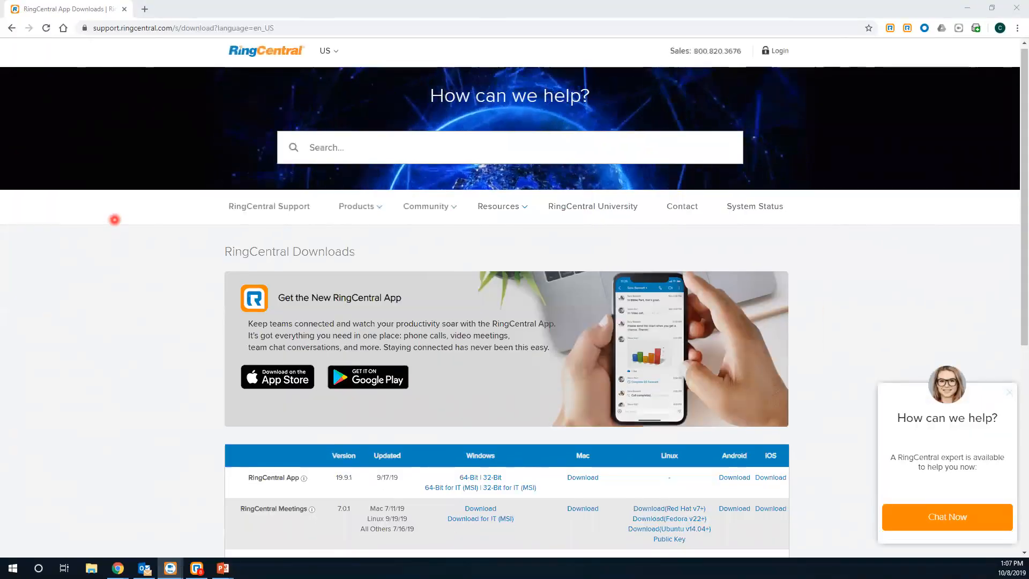
- Review the RingCentral Meetings and Outlook Plugin entries in the downloads table and minimize the browser window
scroll(115, 220, "down", 5)
scroll(114, 220, "down", 1)
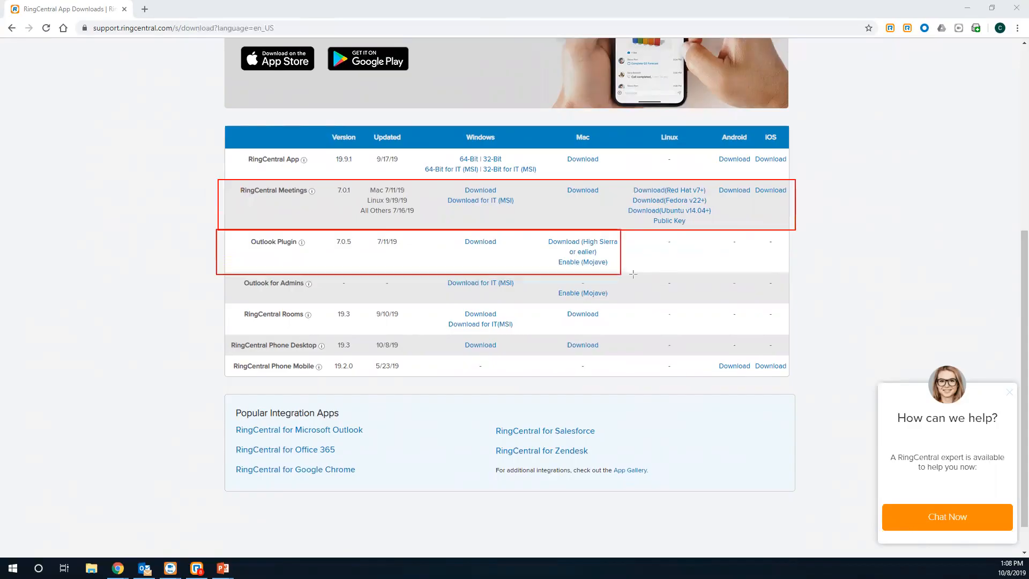
left_click_drag(633, 274, 795, 276)
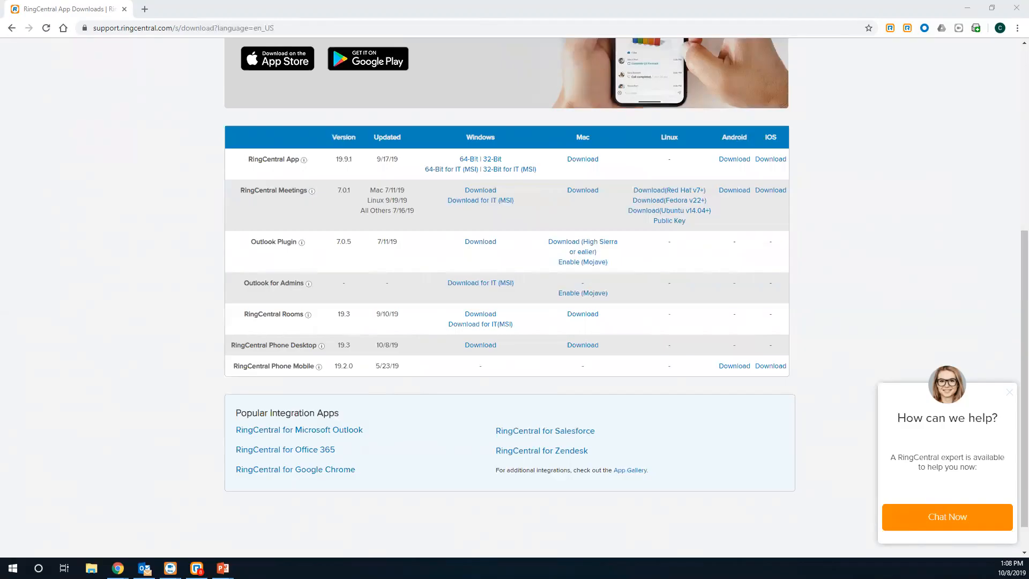
left_click(295, 28)
left_click(963, 11)
left_click(963, 10)
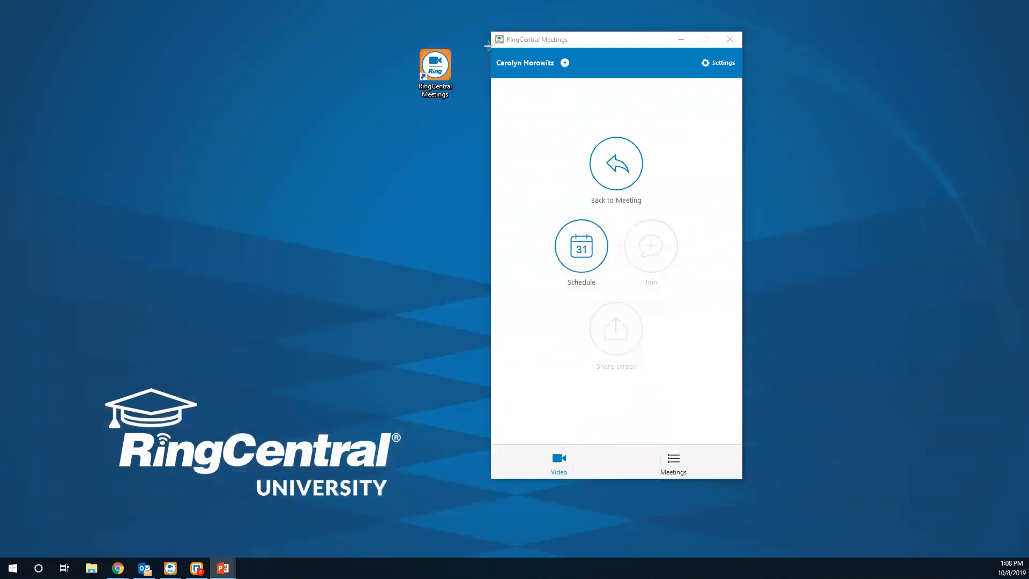
left_click_drag(488, 46, 757, 87)
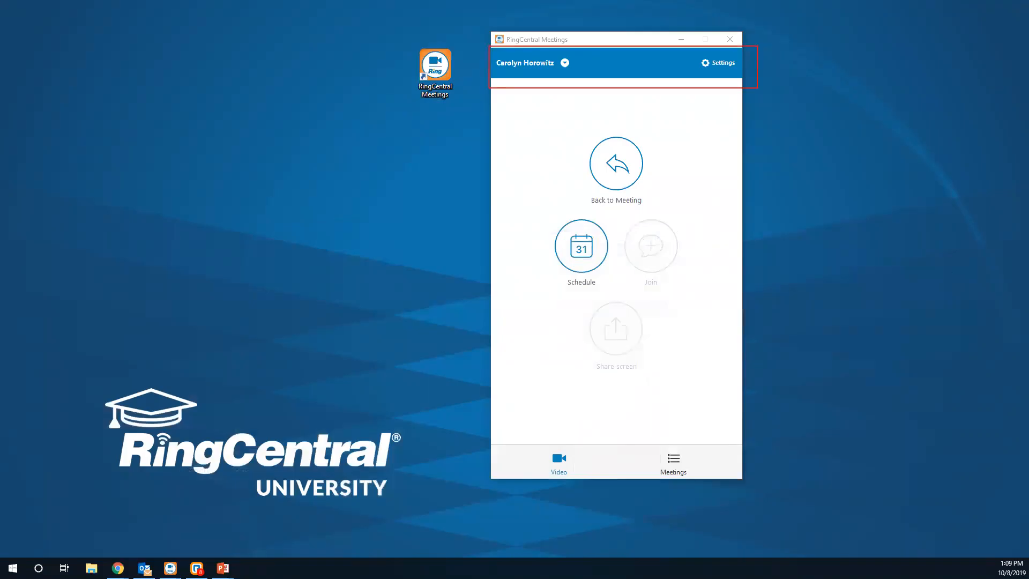
key("Escape")
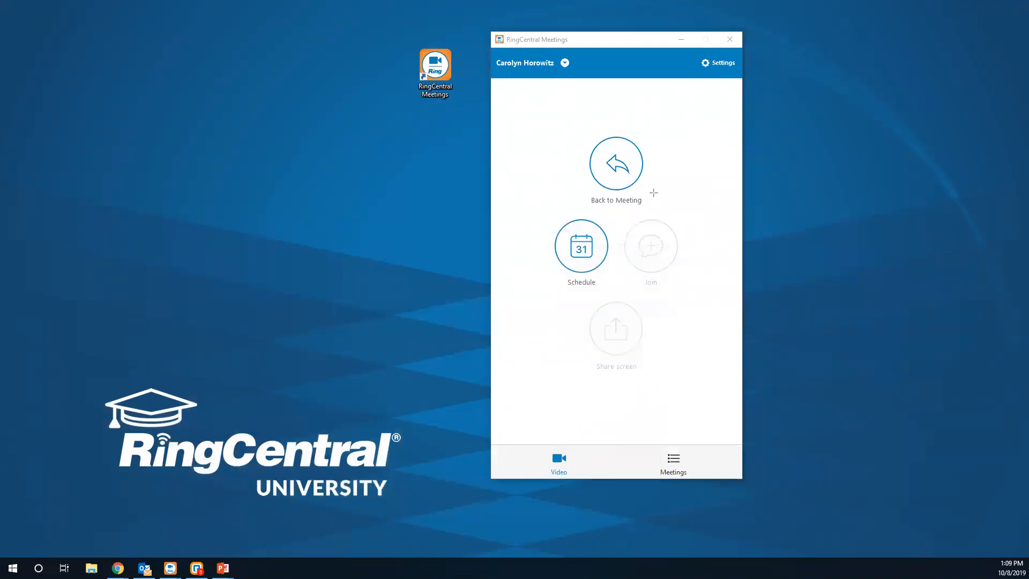
left_click_drag(519, 111, 525, 147)
mouse_move(537, 189)
left_mouse_down()
mouse_move(590, 340)
mouse_move(624, 392)
mouse_move(711, 402)
left_mouse_up()
- Show the list of upcoming meetings in RingCentral Meetings and reveal the actions available for today's meeting
left_click(684, 463)
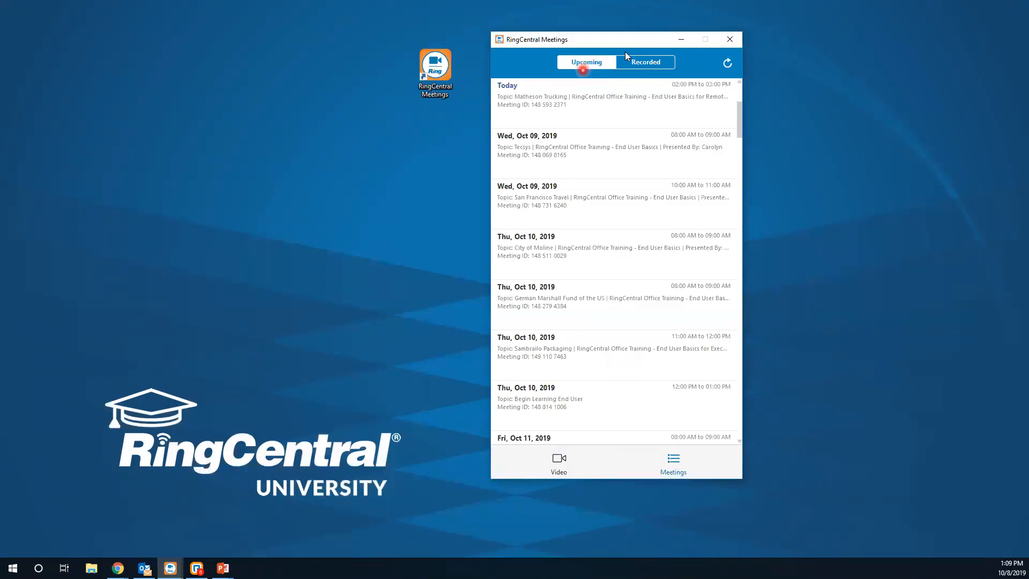
mouse_move(524, 96)
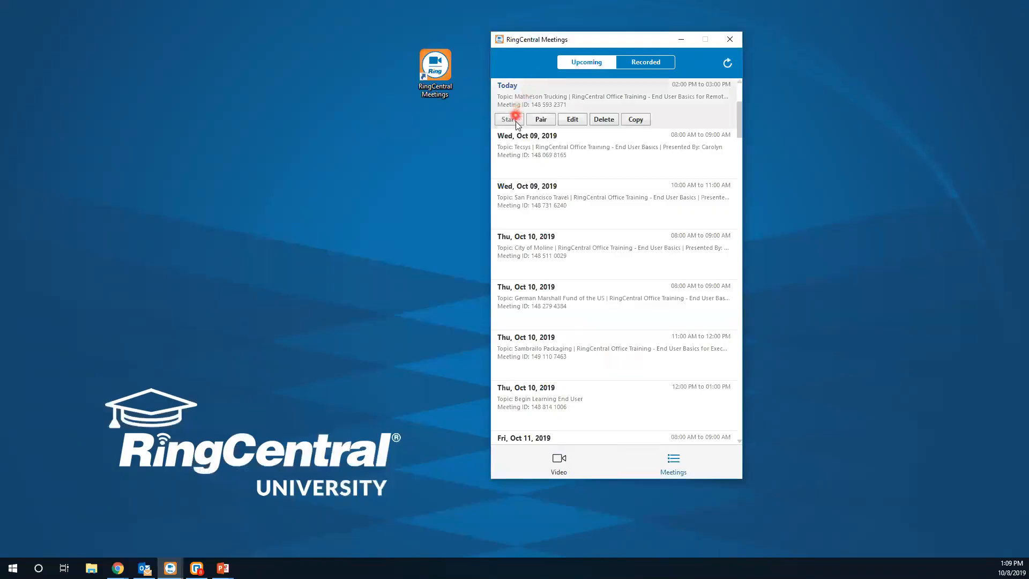
mouse_move(514, 153)
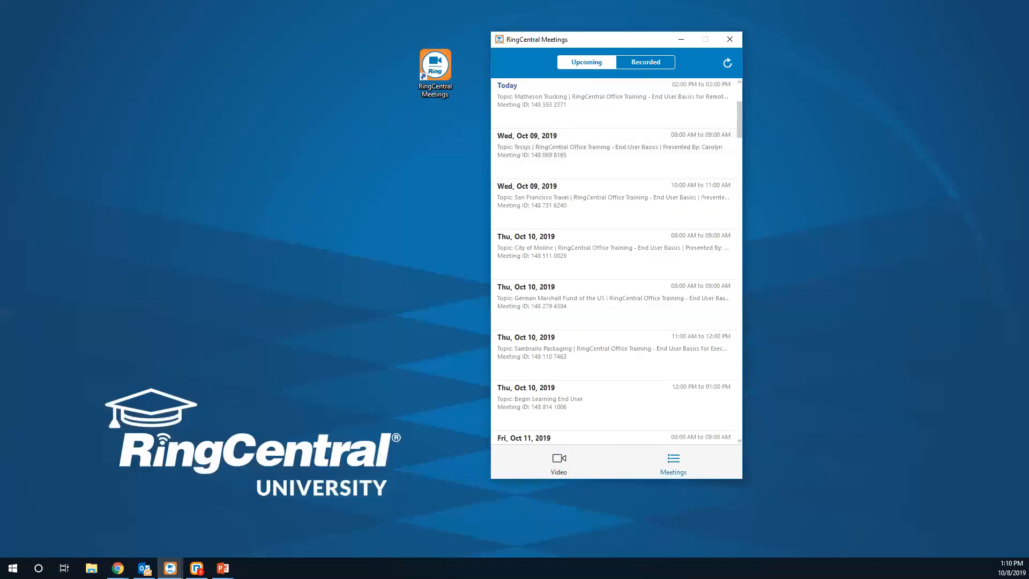
- View the recorded meetings and the actions for the Video Conferencing Basics recording, and return to the upcoming meetings
left_click(653, 64)
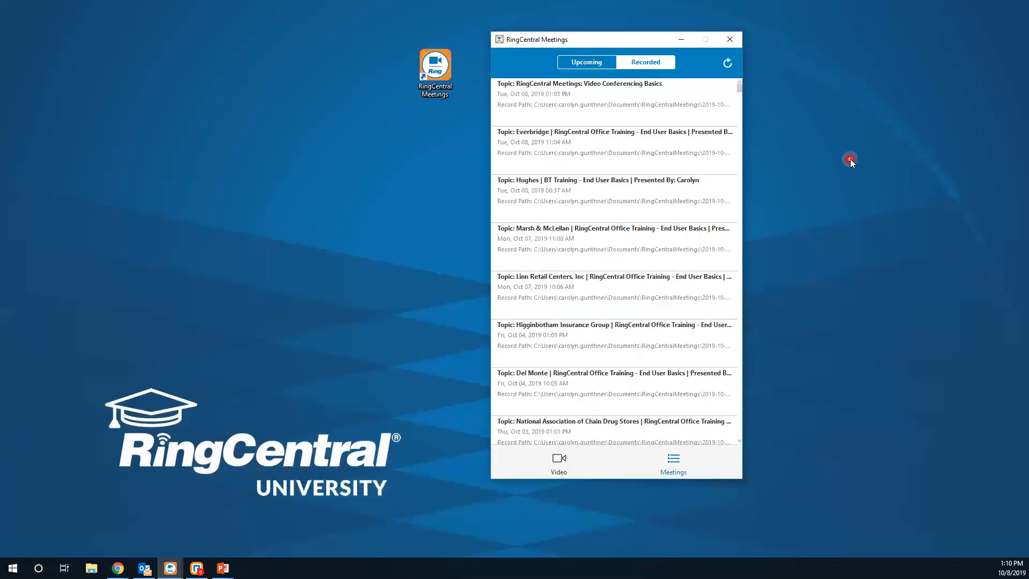
mouse_move(681, 102)
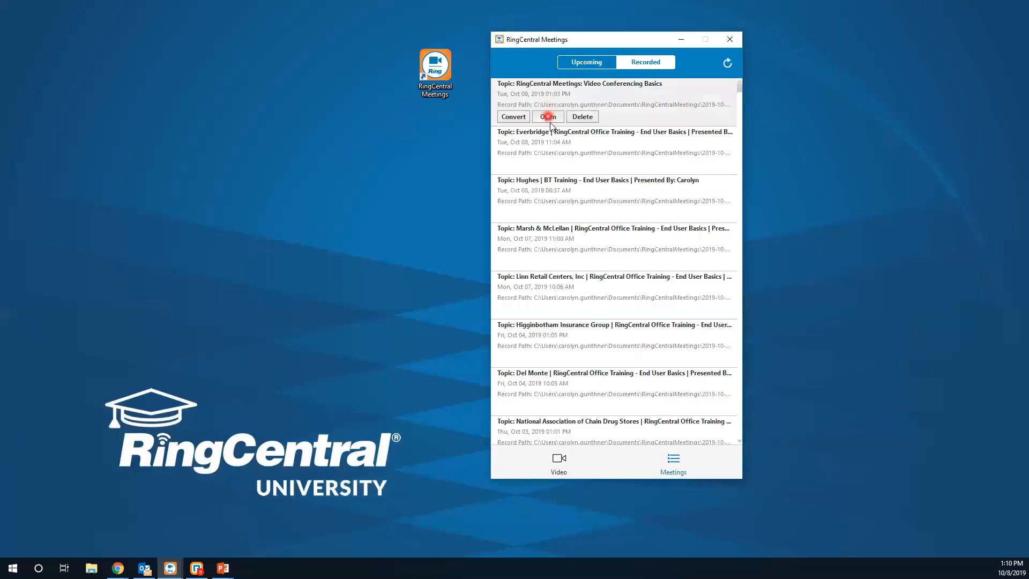
mouse_move(550, 145)
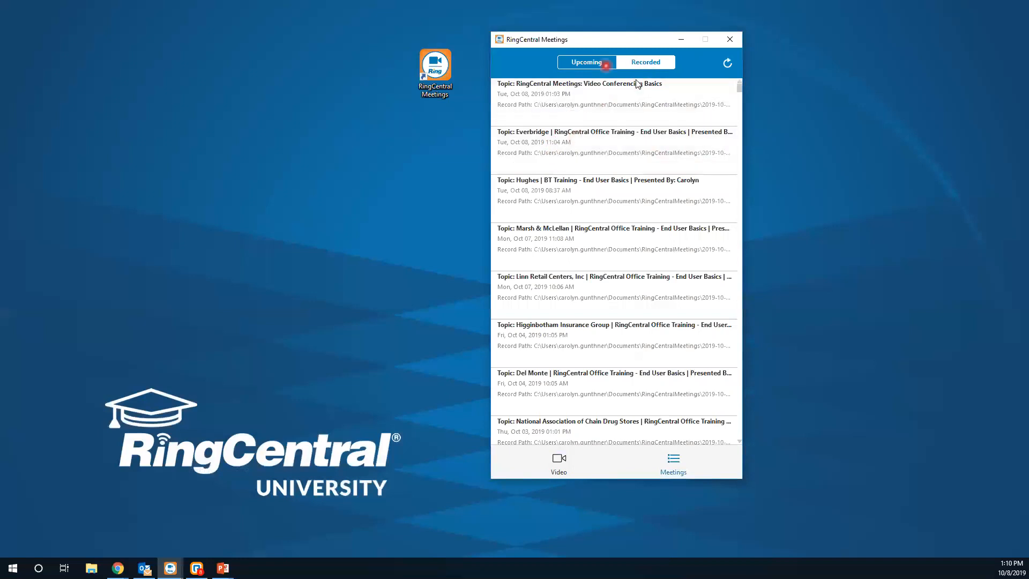
left_click(586, 63)
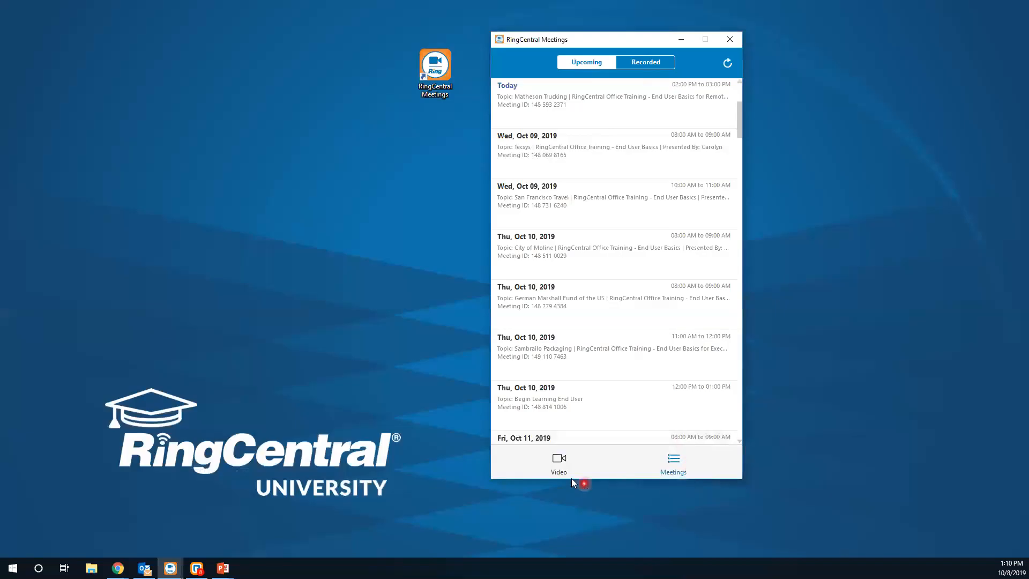
- Start scheduling a new meeting with the topic TEST and set its start date to Friday, October 11, 2019
left_click(559, 471)
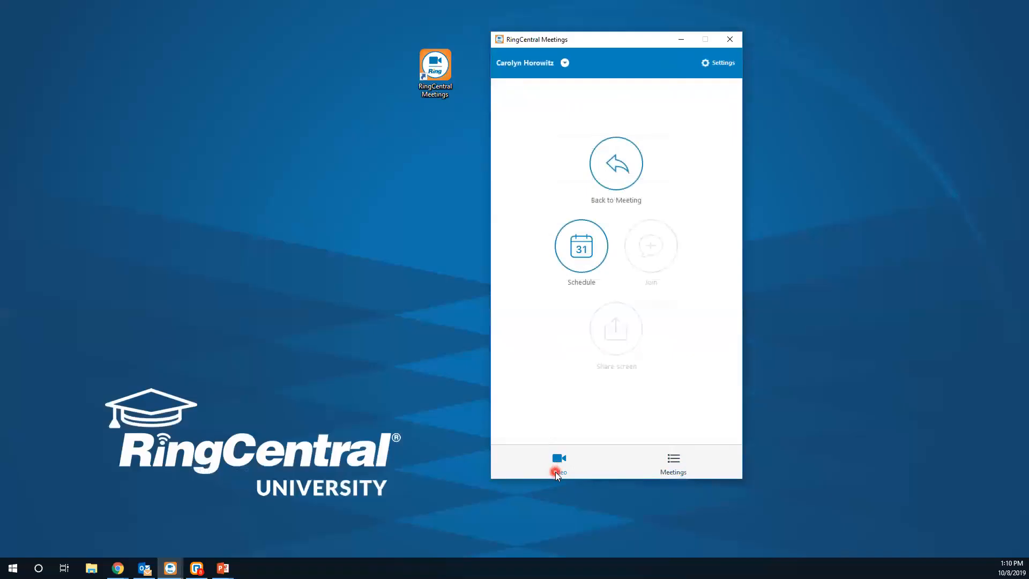
left_click(579, 250)
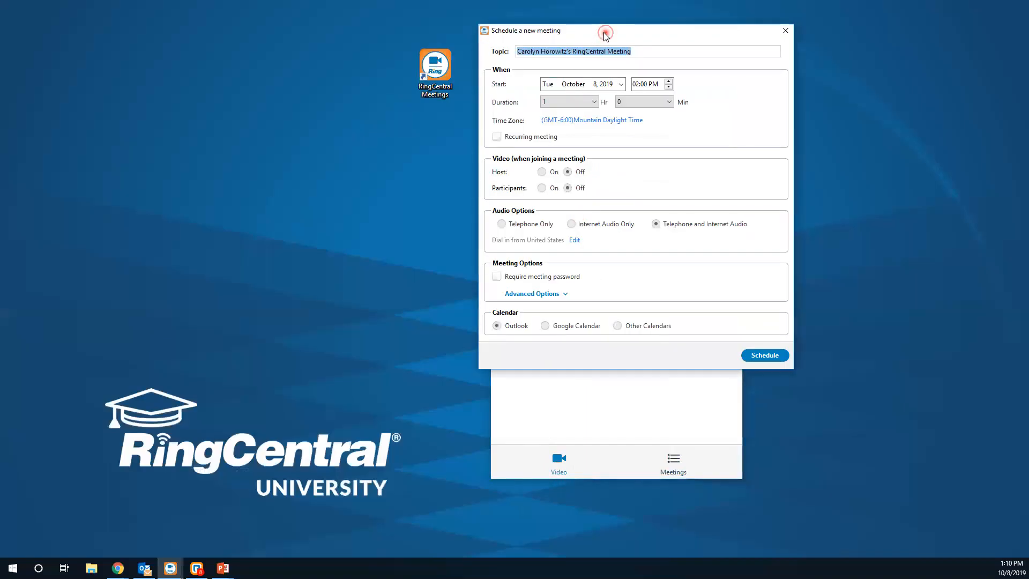
left_click_drag(606, 34, 294, 46)
left_click(334, 116)
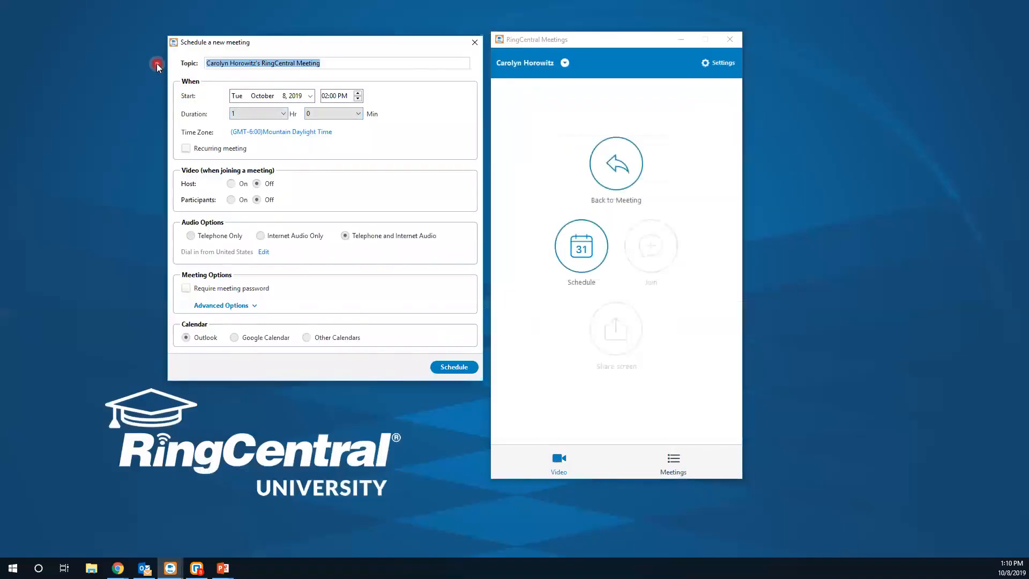
type("TEST")
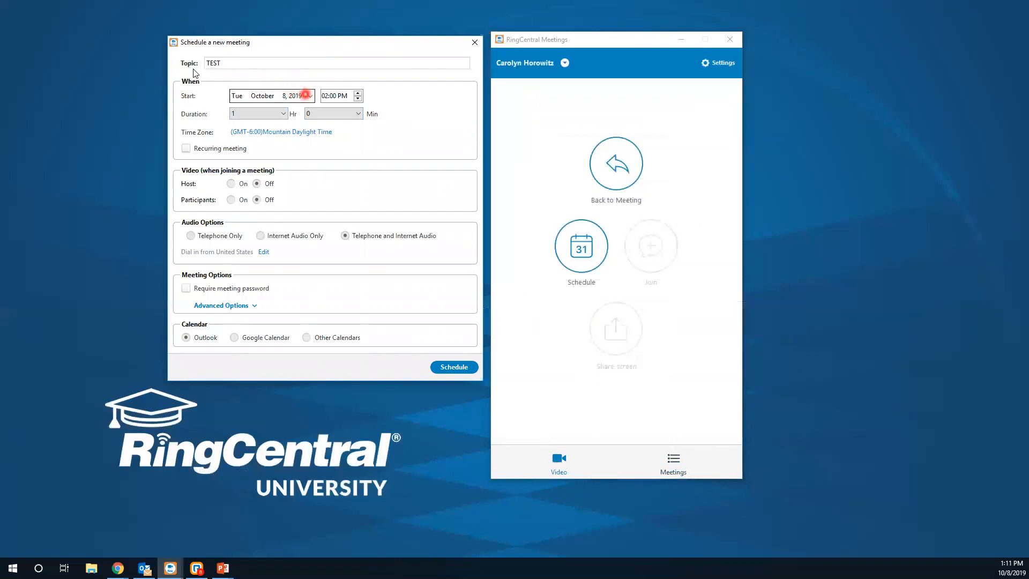
left_click(309, 96)
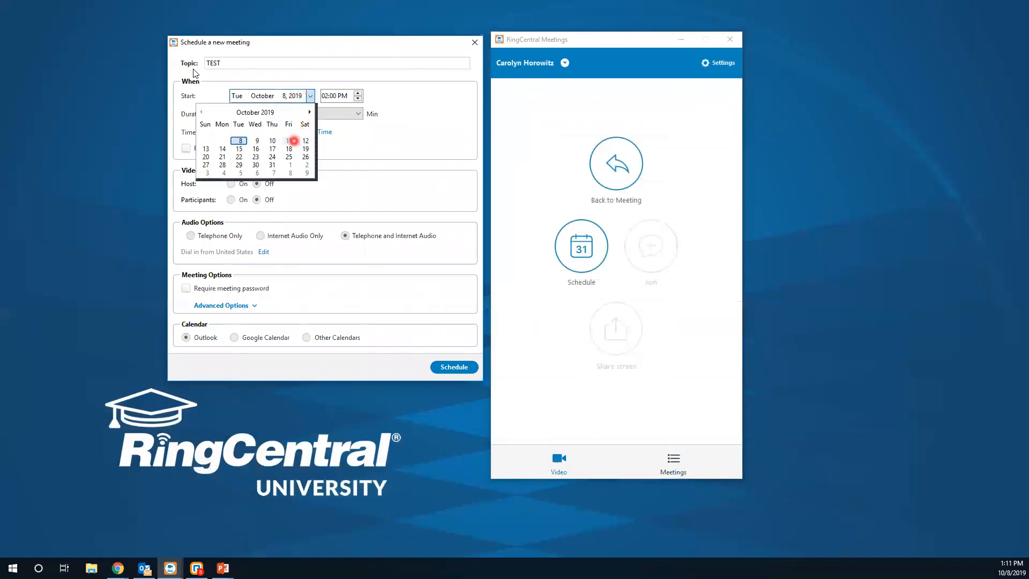
left_click(293, 141)
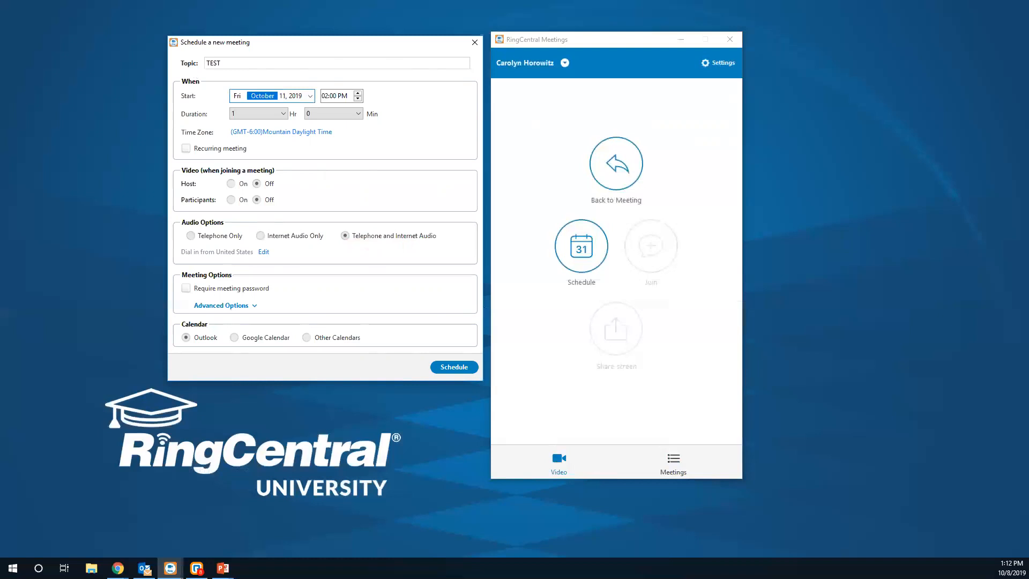
- Expand the advanced meeting options and schedule the TEST meeting using the Outlook calendar
left_click(254, 305)
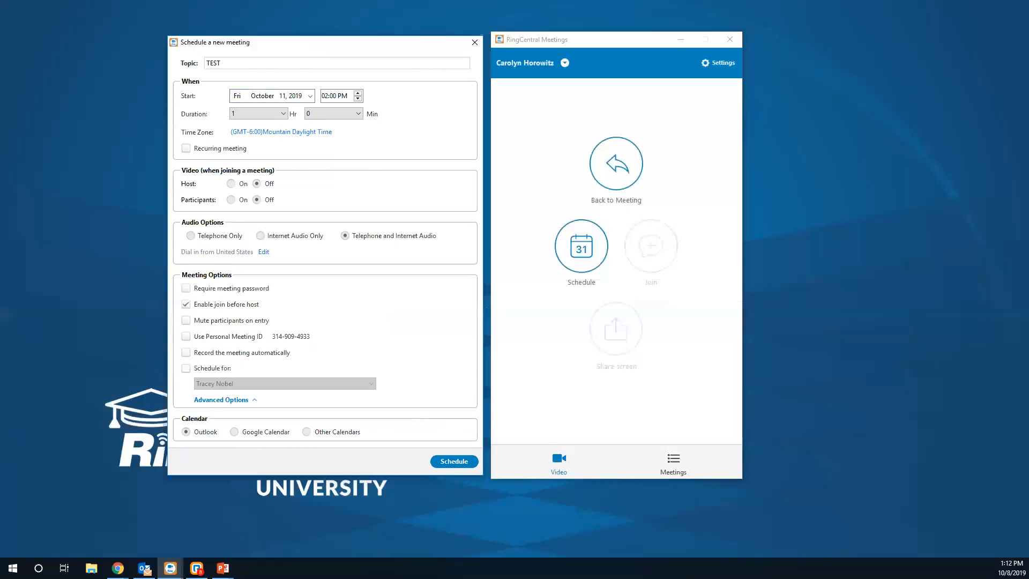
left_click(55, 289)
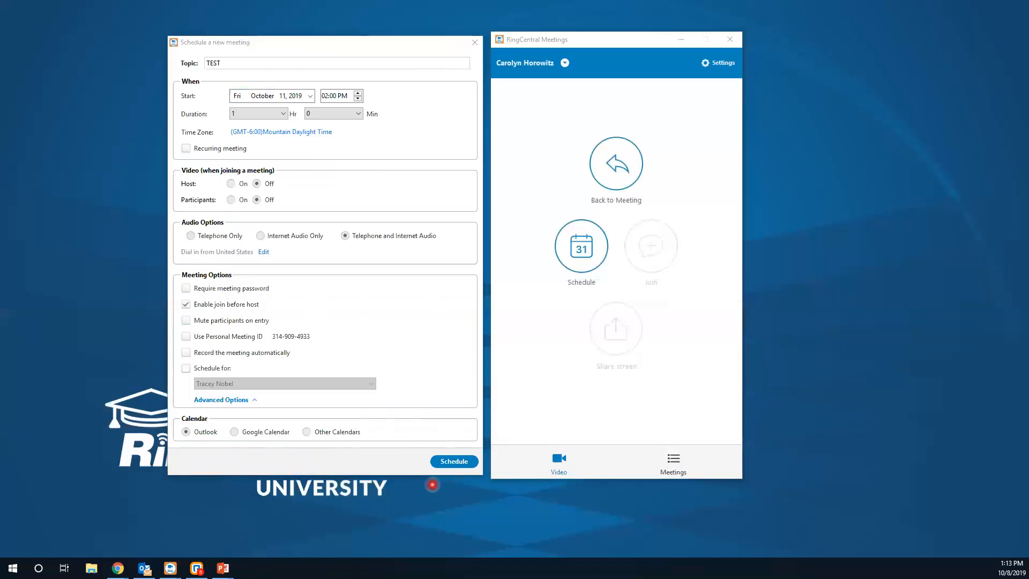
left_click(442, 461)
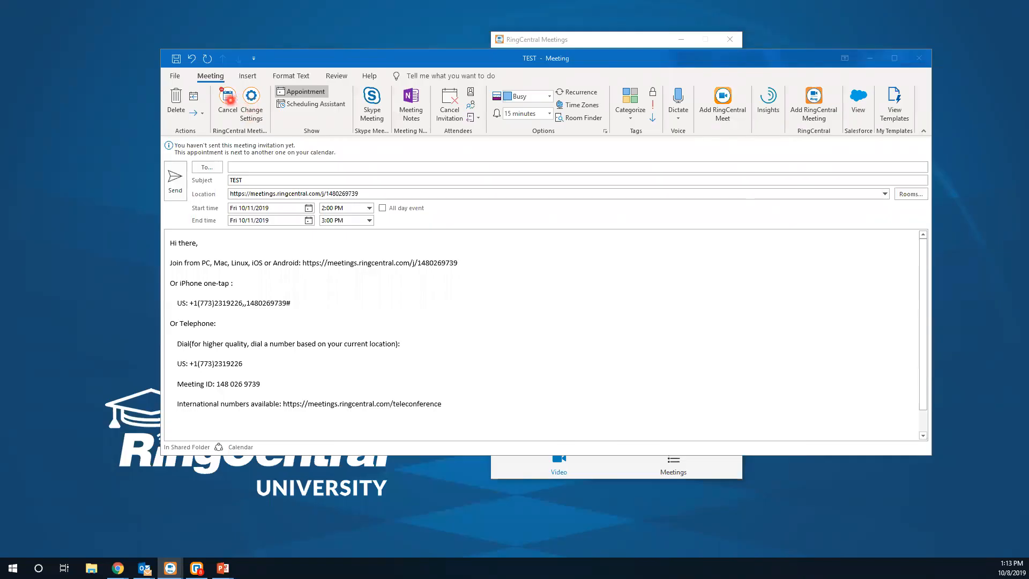
- Cancel the RingCentral meeting attached to the Outlook invitation and schedule a new RingCentral meeting in its place
left_click(229, 99)
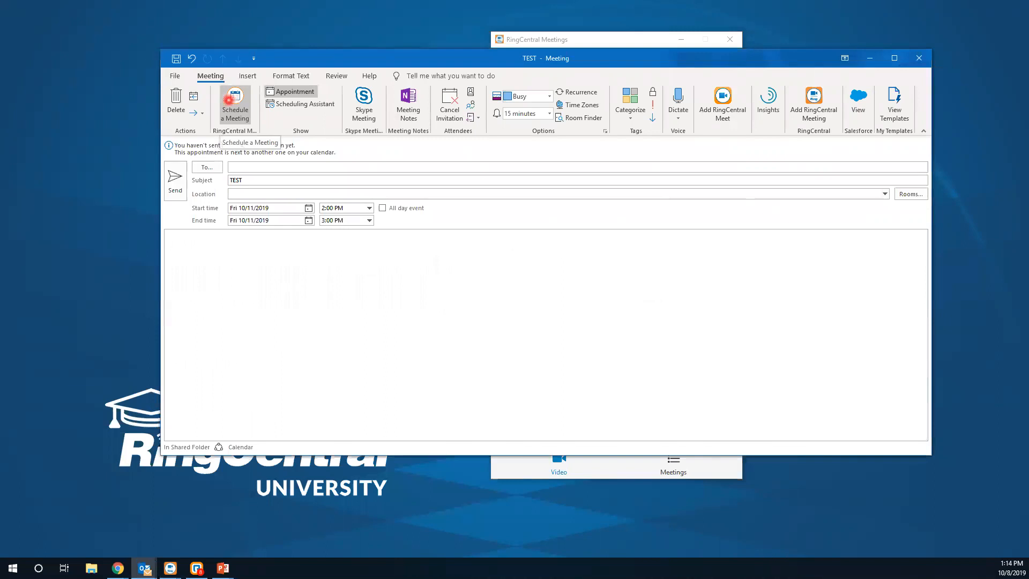
left_click(229, 100)
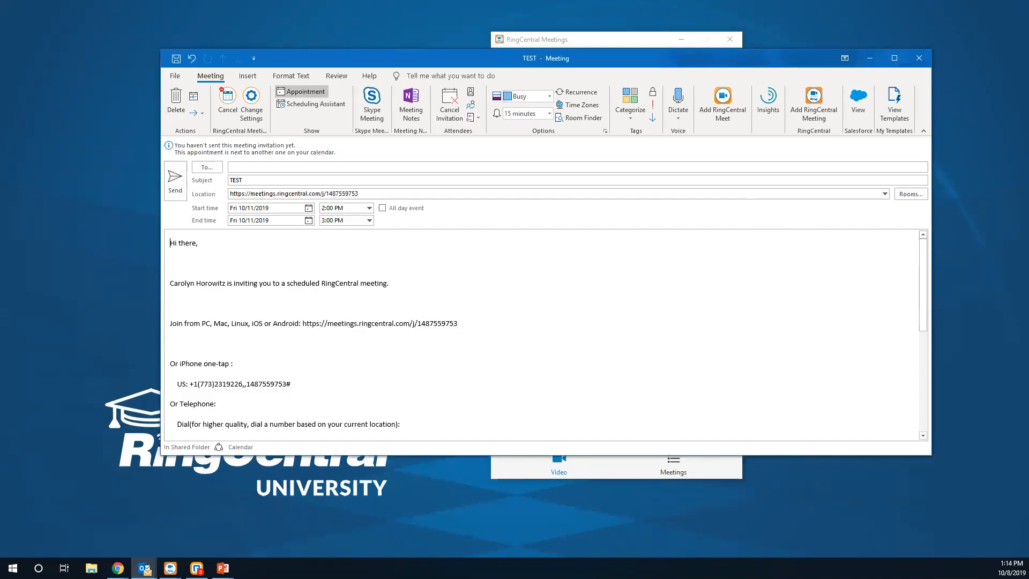
- Address the TEST invitation to two RingCentral colleagues picked from the suggested recent contacts
left_click(232, 166)
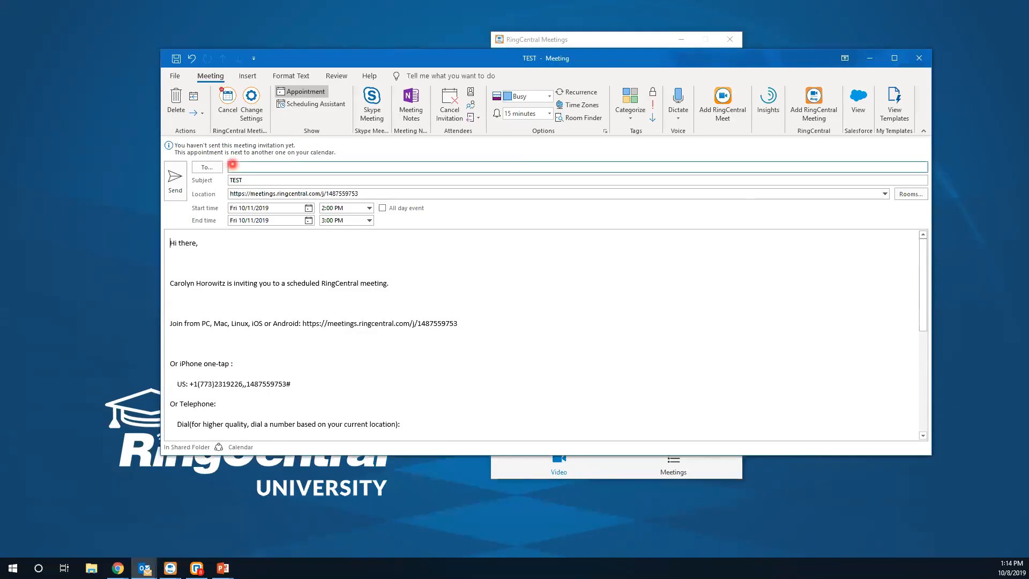
type("amber")
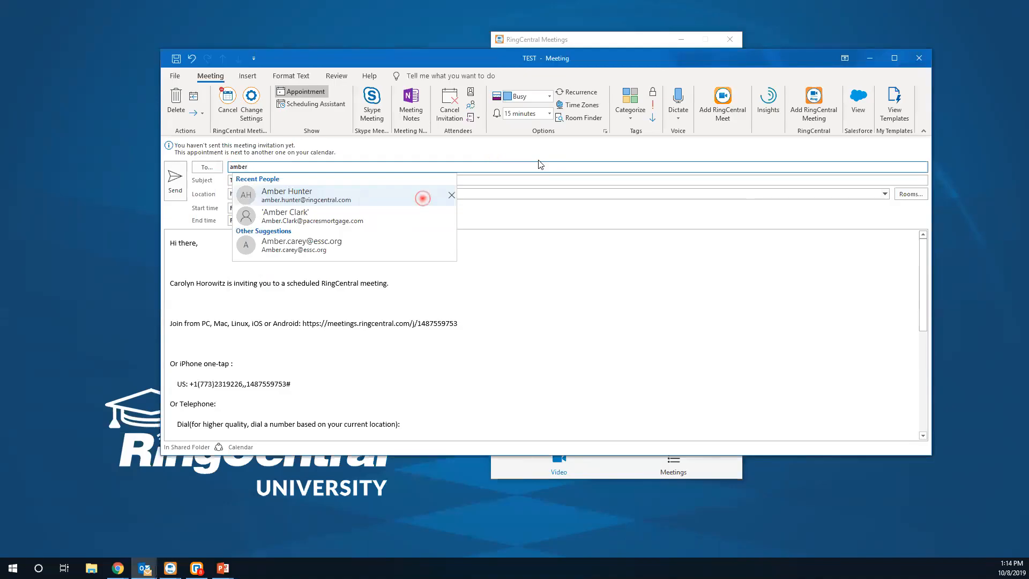
key("Return")
type("trac")
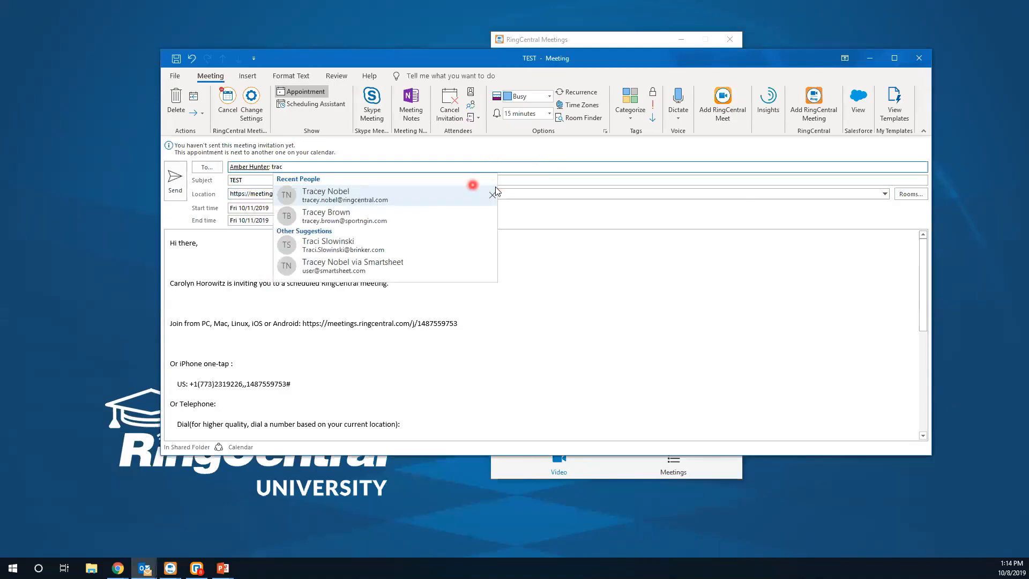
left_click(445, 196)
left_click(520, 190)
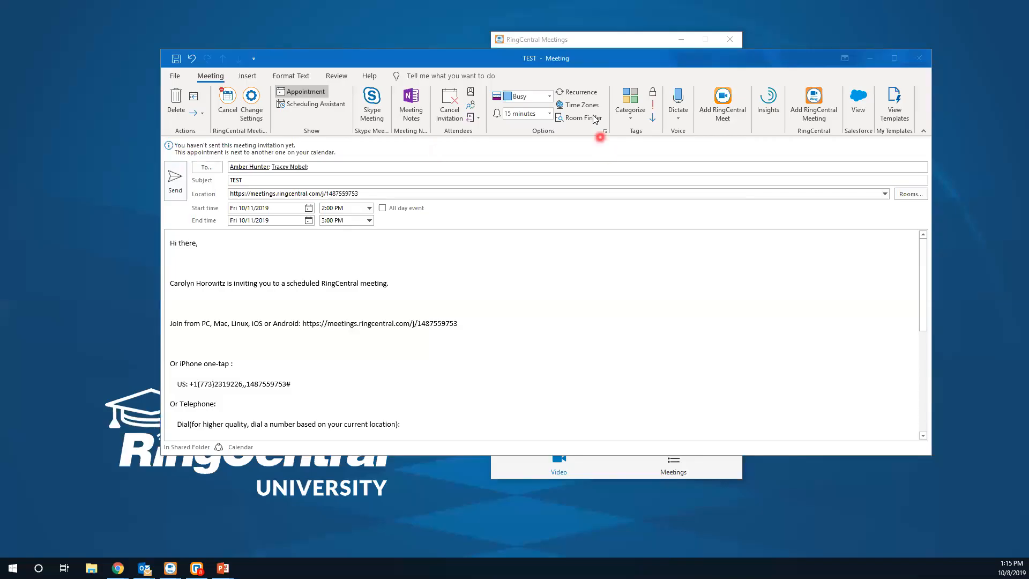
- View the appointment recurrence settings of the TEST invitation and close them without applying a recurrence
left_click(590, 93)
left_click(591, 94)
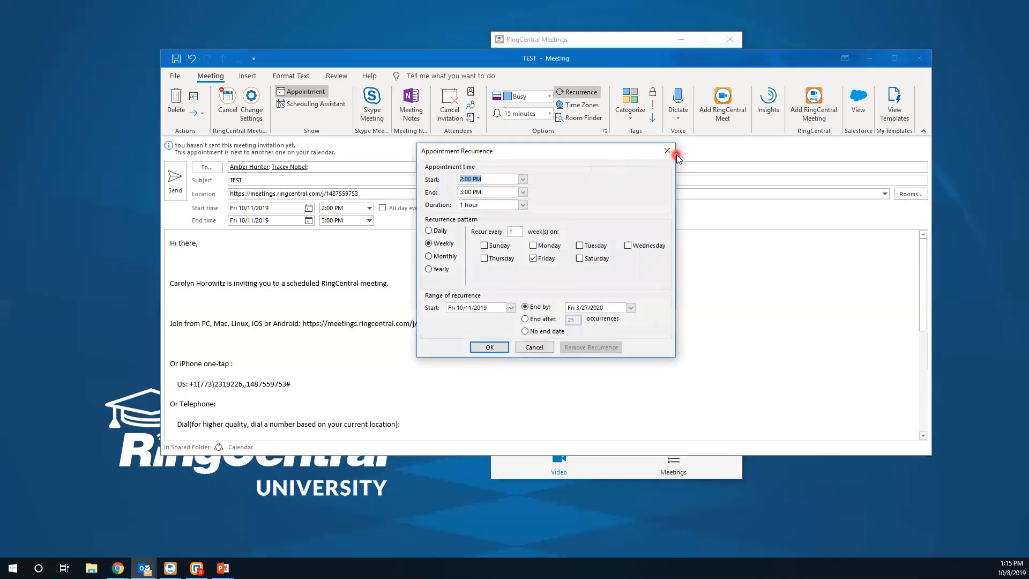
left_click(667, 150)
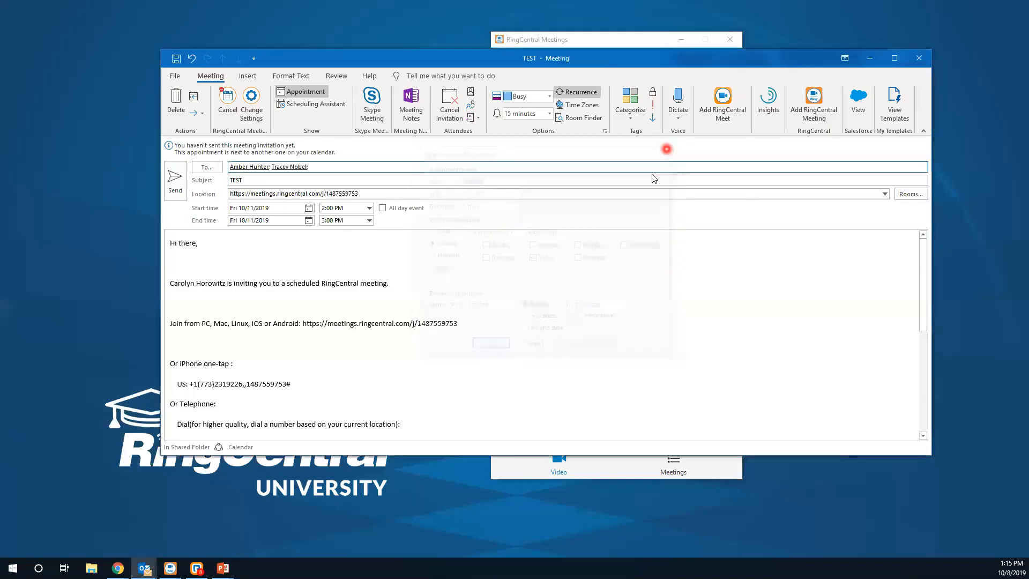
- Examine the invitation body's join link, iPhone one-tap, telephone dial-in and room system details
scroll(540, 253, "down", 1)
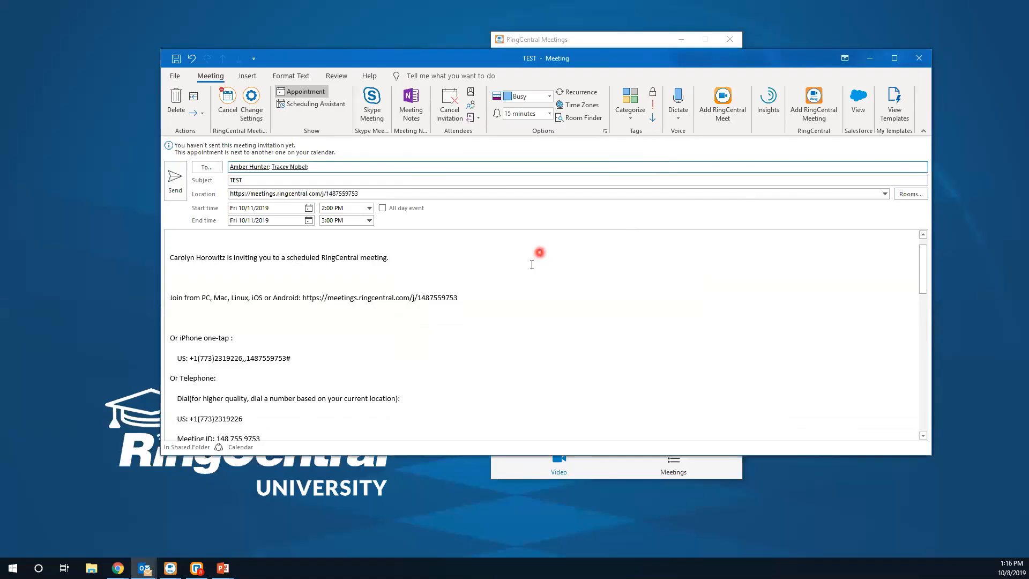
left_click(488, 301)
left_click_drag(462, 298, 317, 294)
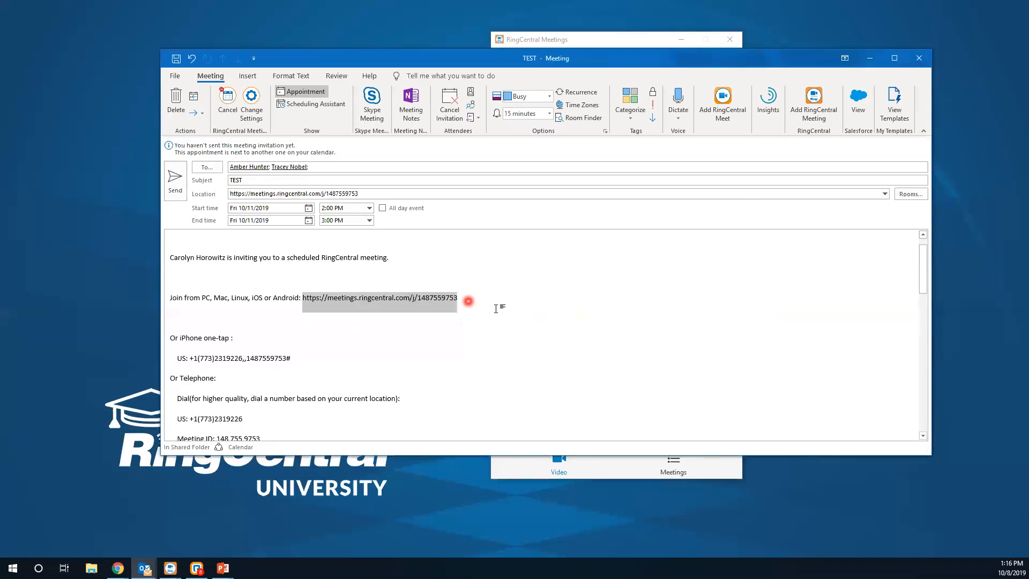
left_click(467, 301)
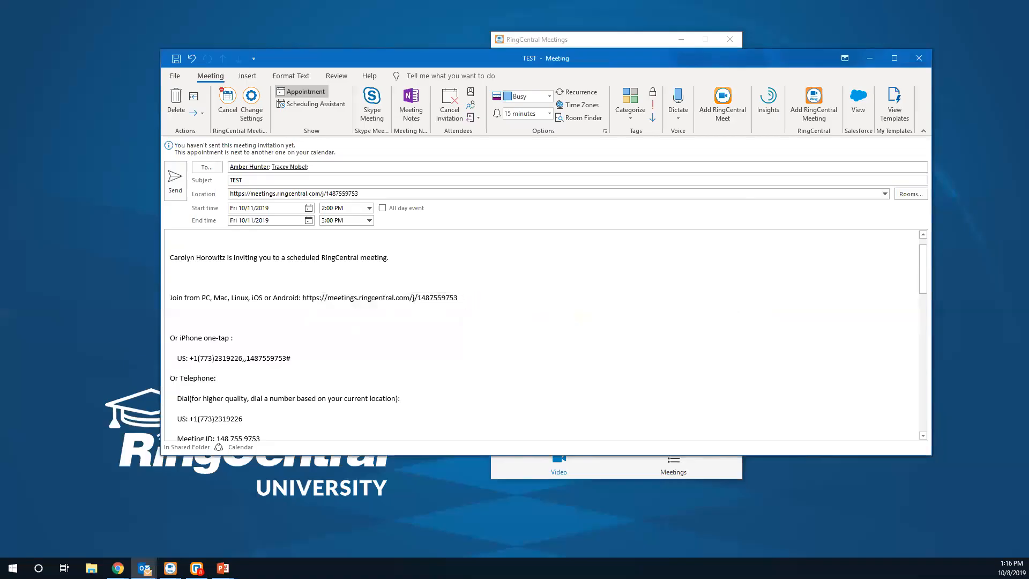
mouse_move(293, 282)
left_mouse_down()
mouse_move(420, 312)
mouse_move(482, 313)
left_mouse_up()
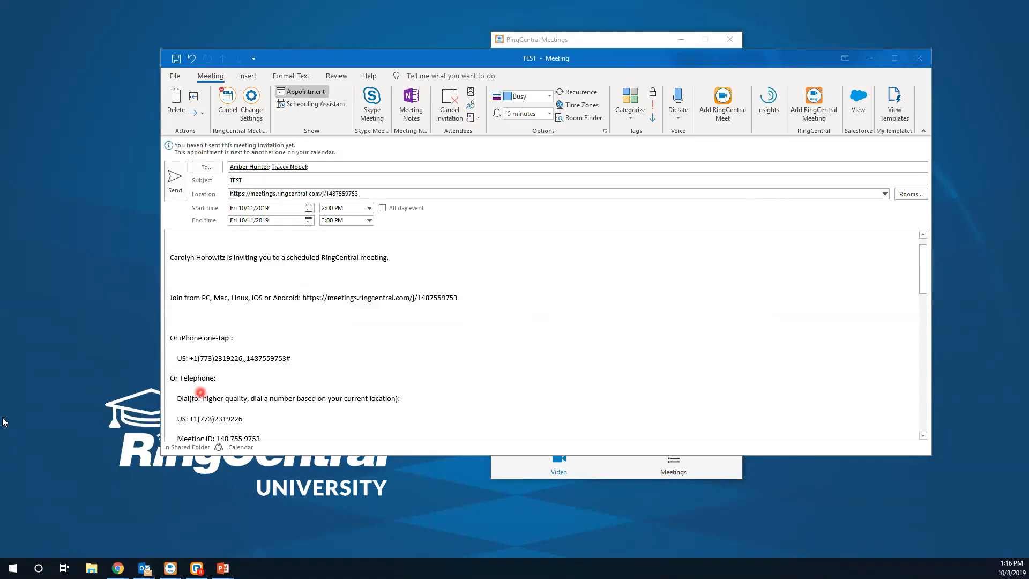
scroll(198, 386, "down", 3)
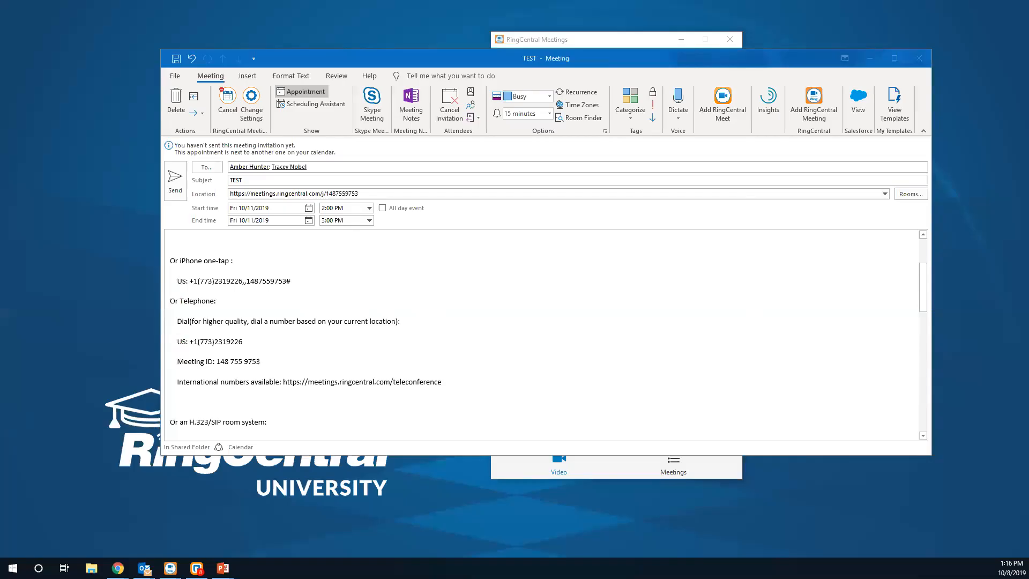
scroll(676, 412, "up", 3)
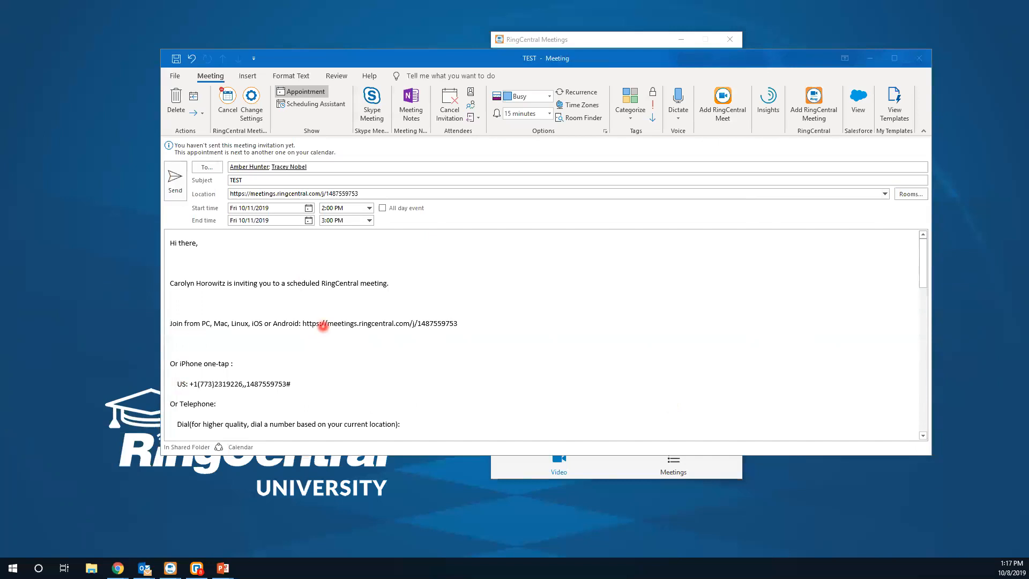
- View the upcoming meetings list in RingCentral Meetings and the actions offered for today's meeting, then return to the video home view
left_click(877, 62)
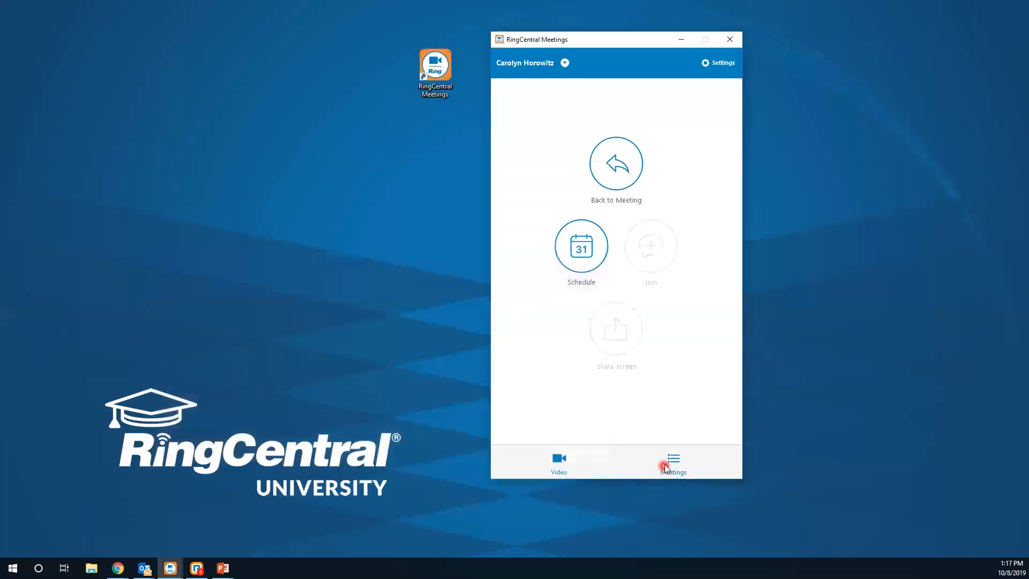
left_click(665, 466)
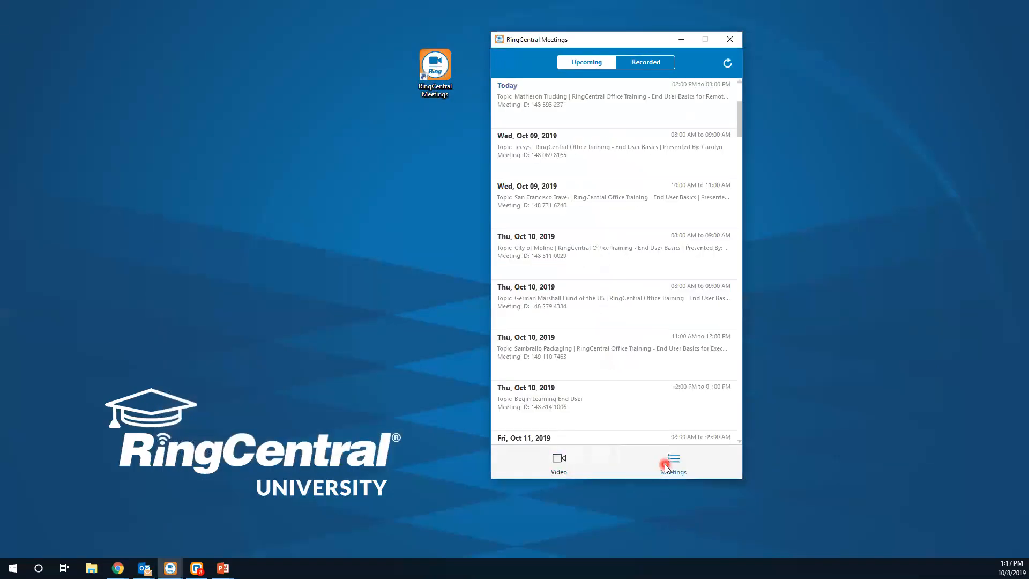
left_click(575, 107)
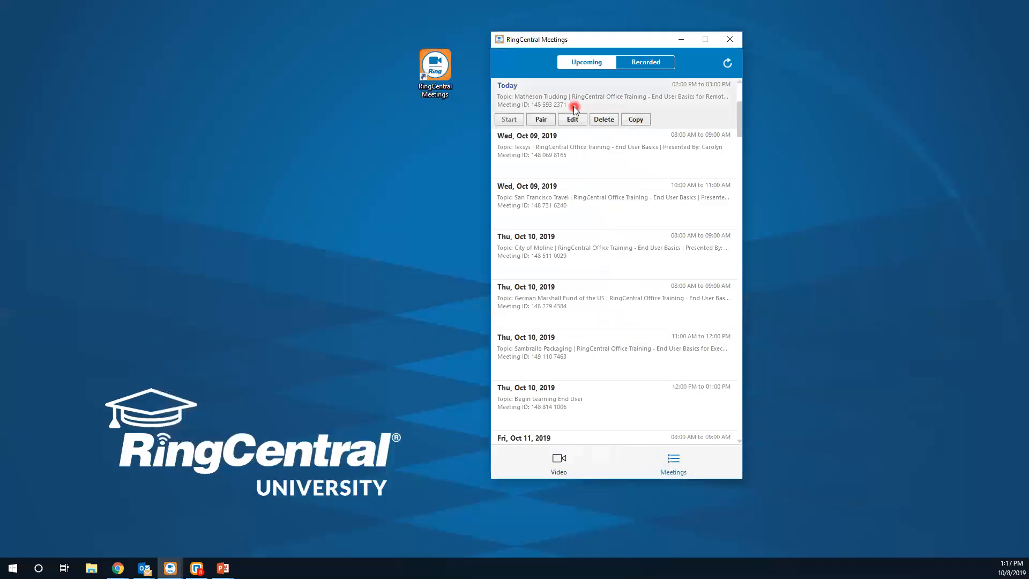
left_click(542, 462)
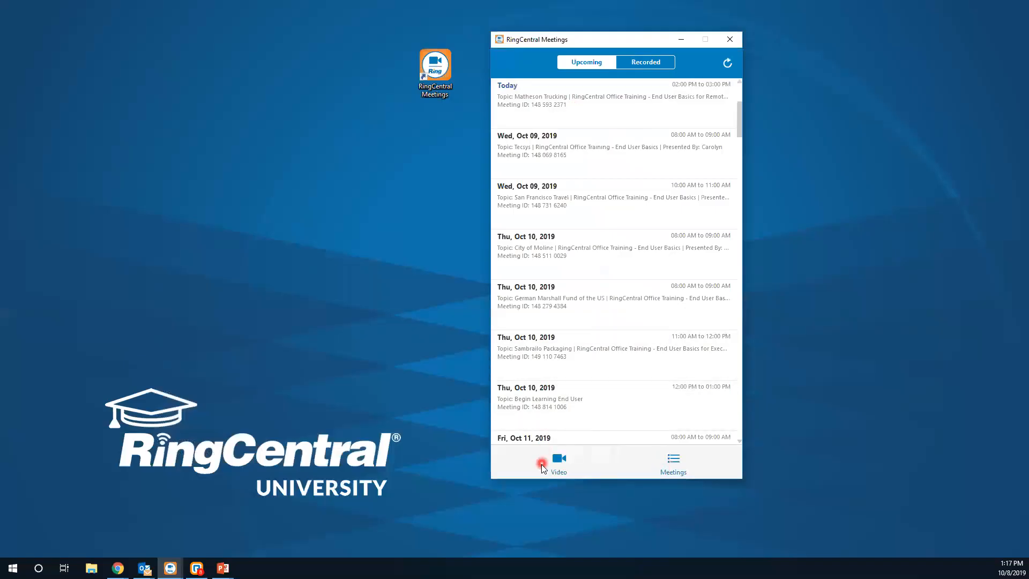
- Switch to Outlook to view the TEST meeting invitation again, and minimise it
left_click(139, 570)
left_click(157, 544)
left_click(402, 425)
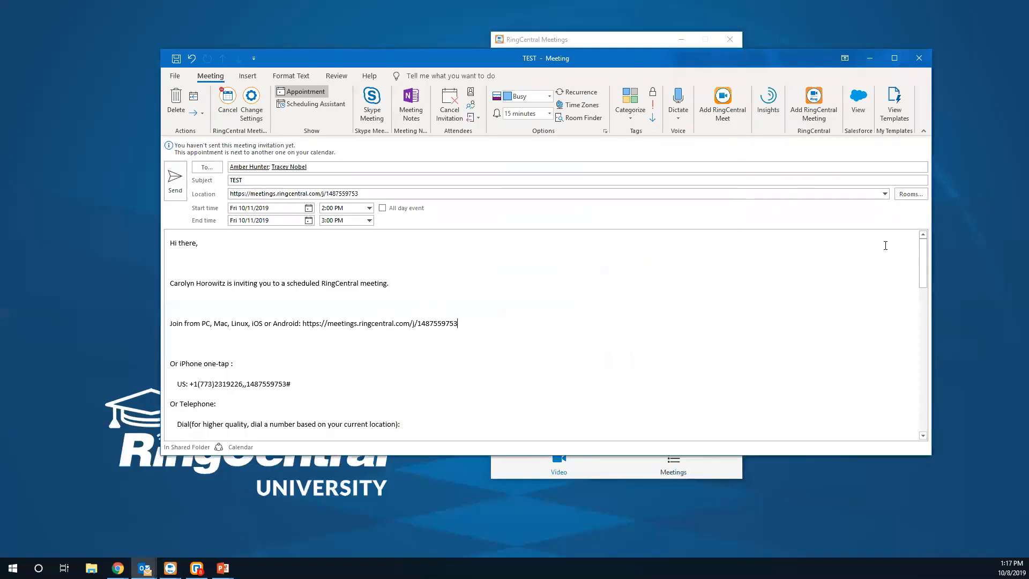
left_click(878, 64)
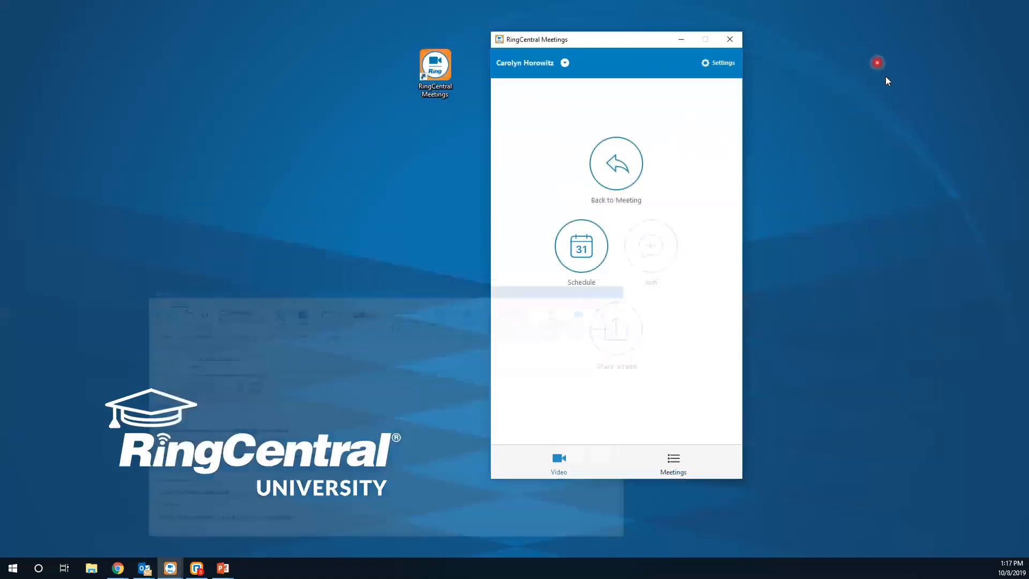
- Switch to the running RingCentral meeting window and view its computer audio and phone call options, closing them without changes
key("alt+Tab")
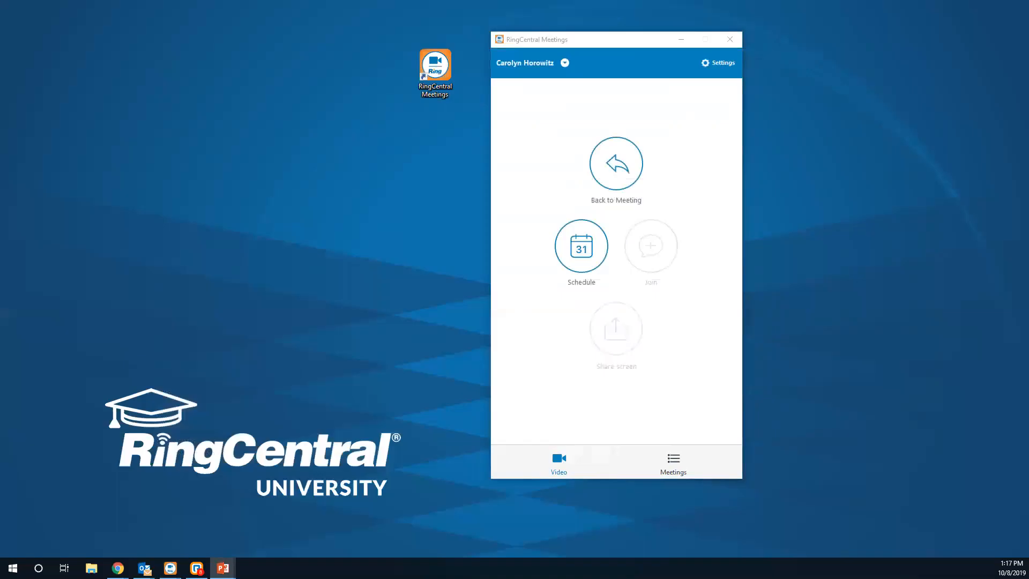
key("alt+Tab")
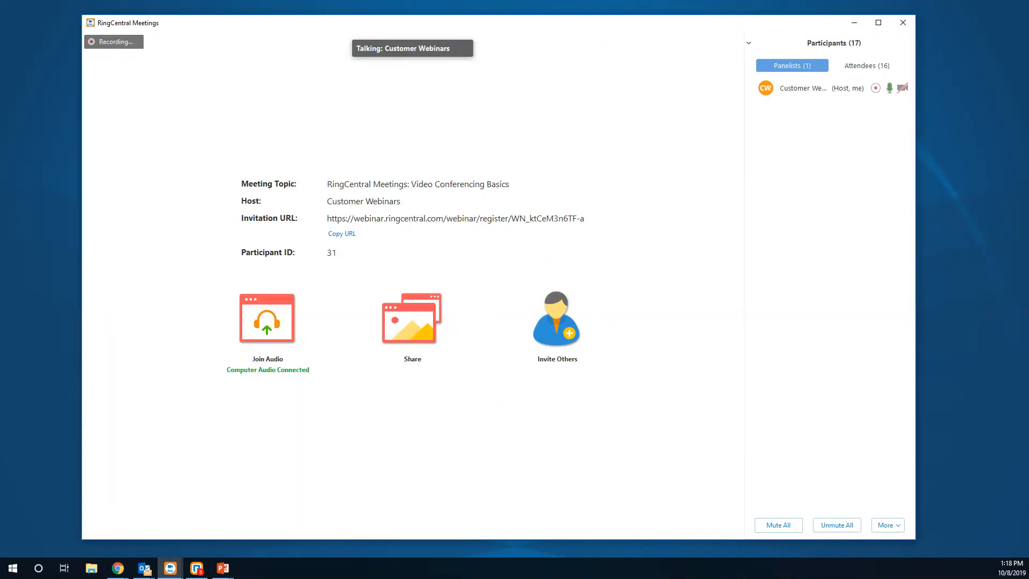
mouse_move(255, 416)
mouse_move(328, 397)
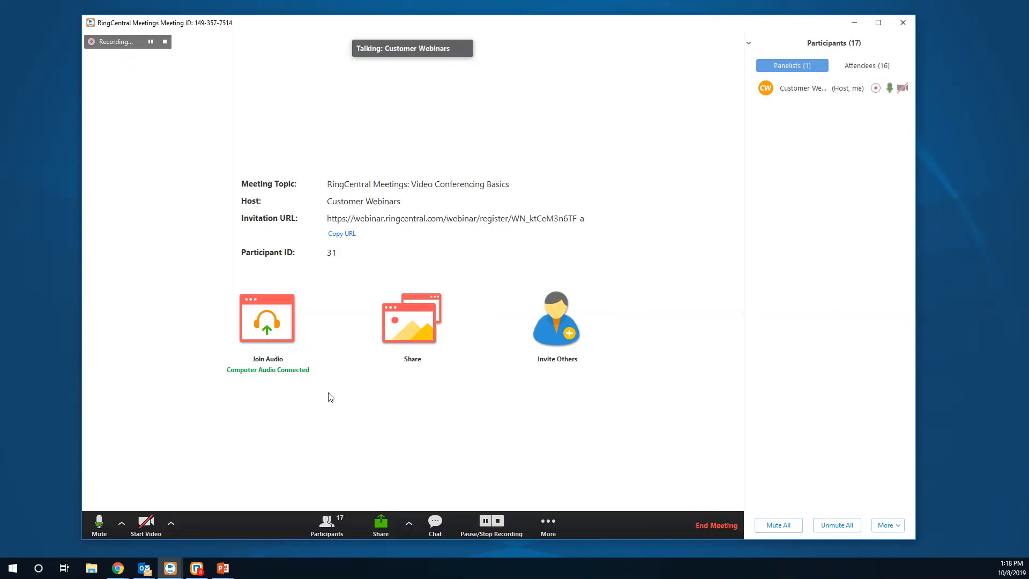
left_click(266, 325)
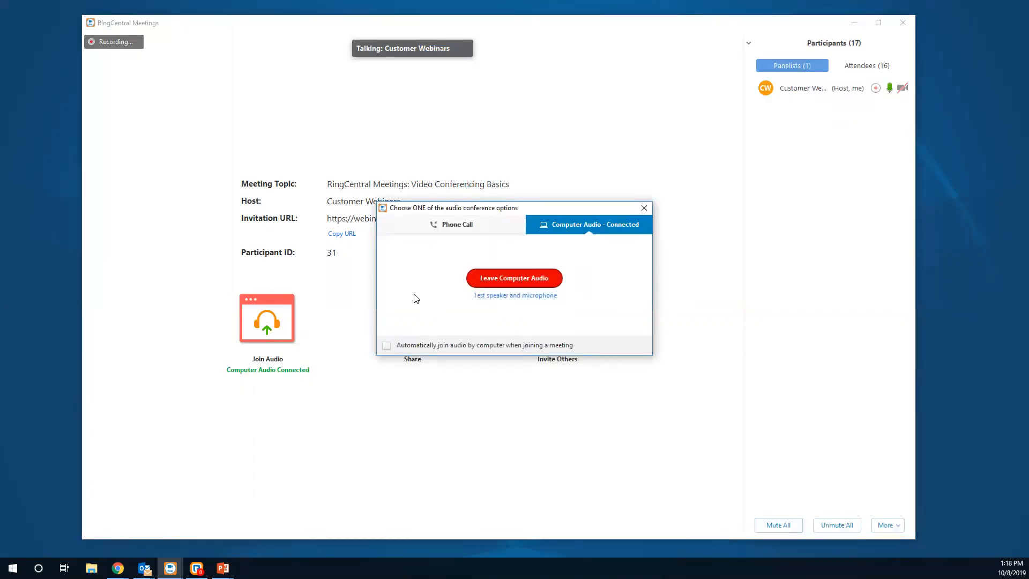
left_click(410, 228)
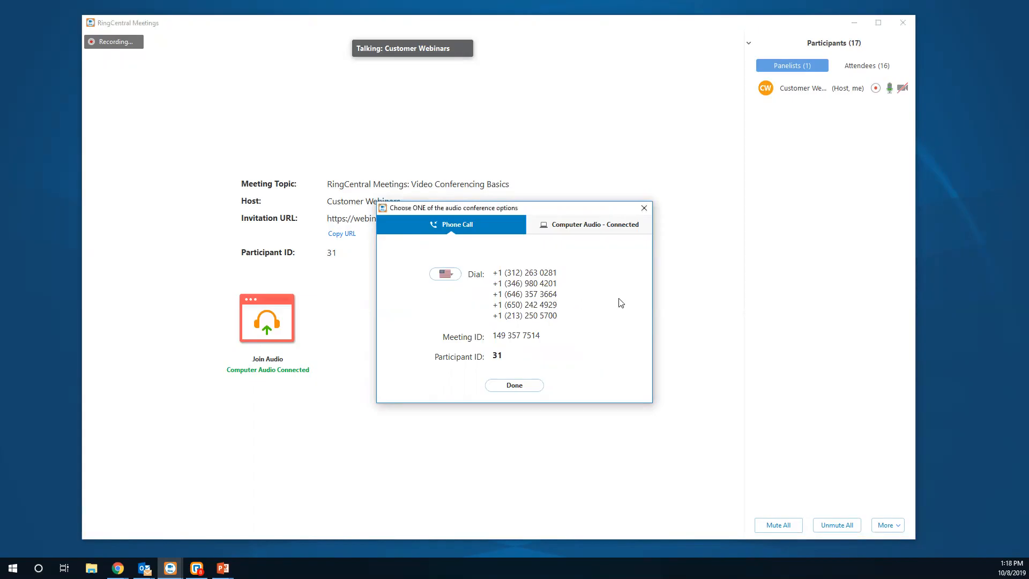
left_click(644, 207)
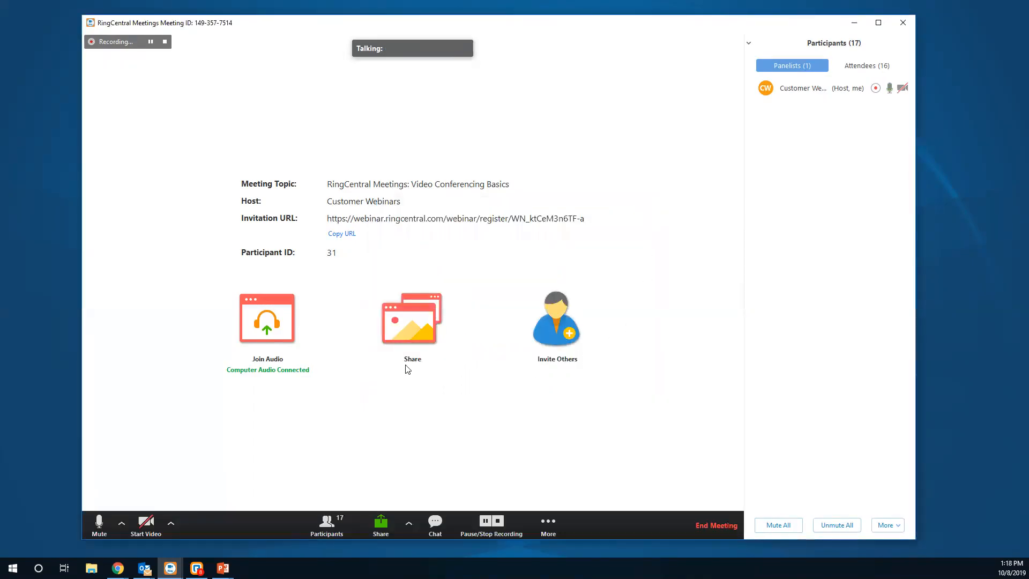
- View the screen sharing choices by selecting Main Screen, Screen 2 and the RC_Meetings_Basics_v1 presentation, closing the selection without sharing
left_click(409, 330)
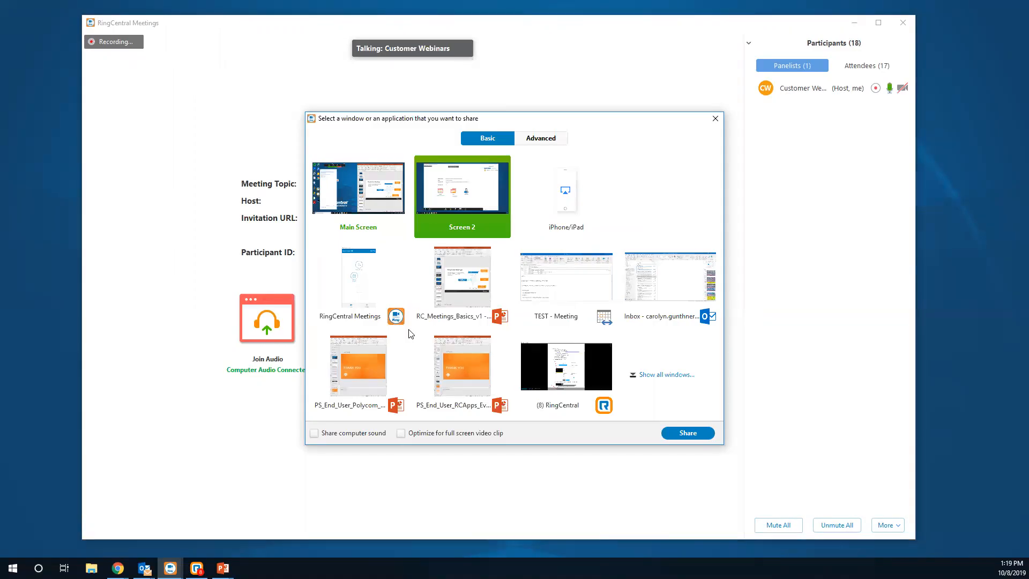
left_click(354, 205)
left_click(459, 229)
left_click(460, 287)
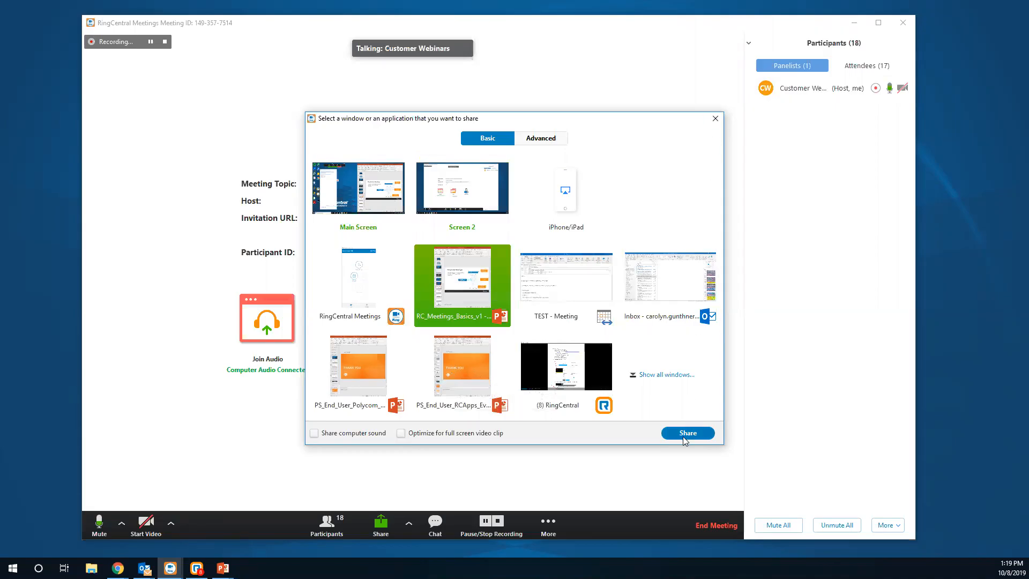
left_click(717, 120)
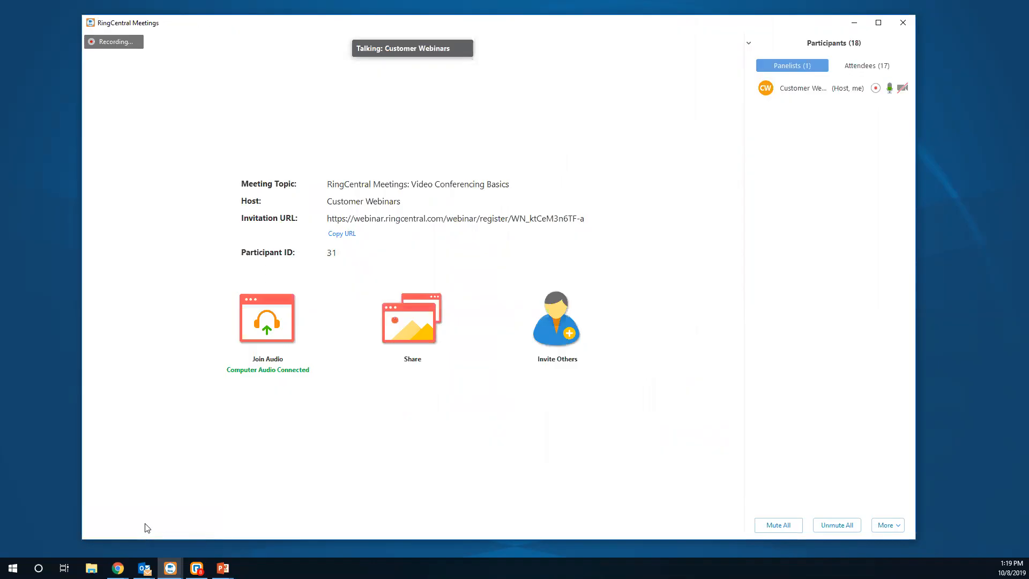
- View the mute controls for the meeting's participants, including the Mute All confirmation, and dismiss it without muting anyone
mouse_move(145, 519)
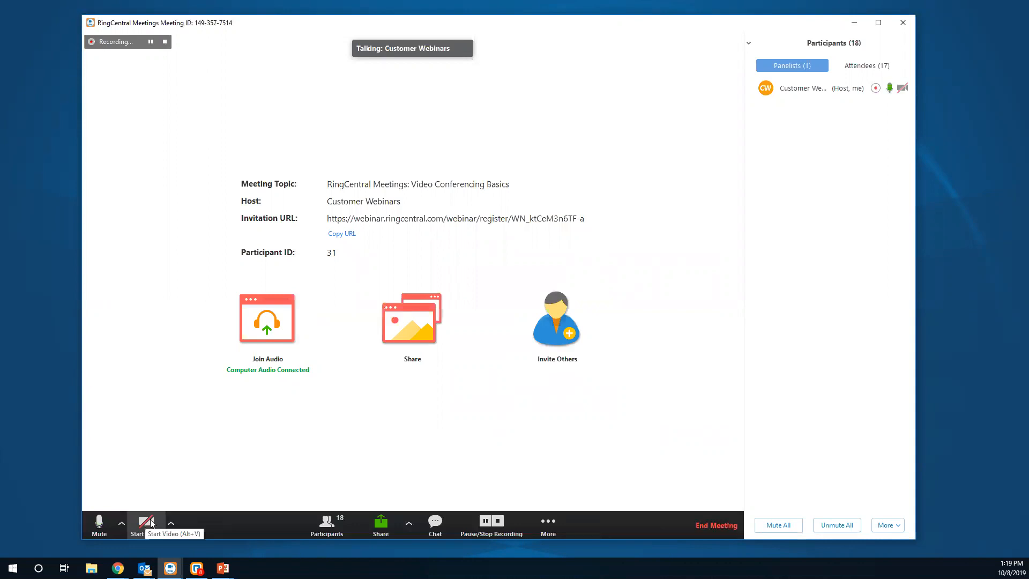
left_click(322, 523)
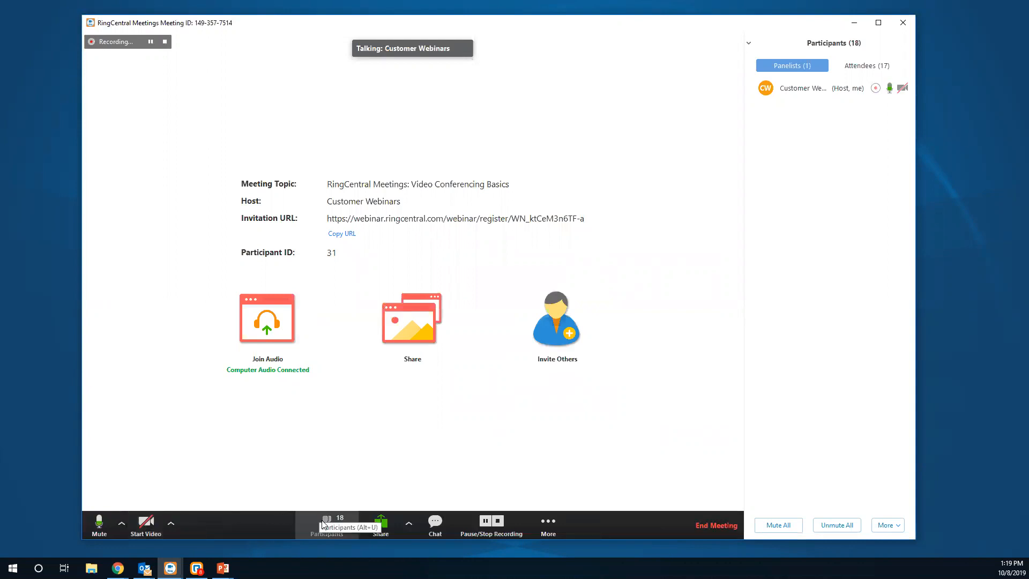
left_click(323, 523)
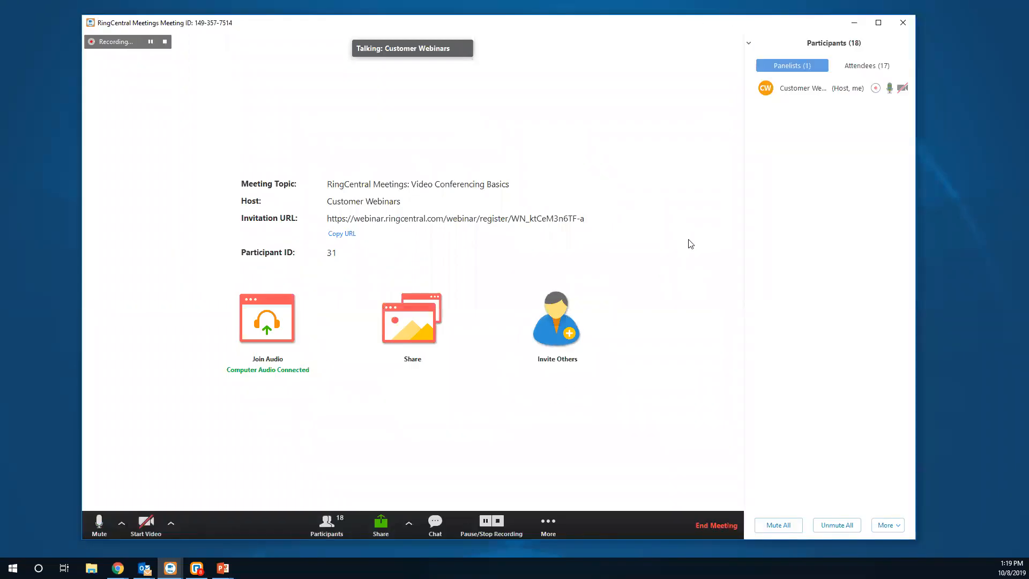
mouse_move(874, 92)
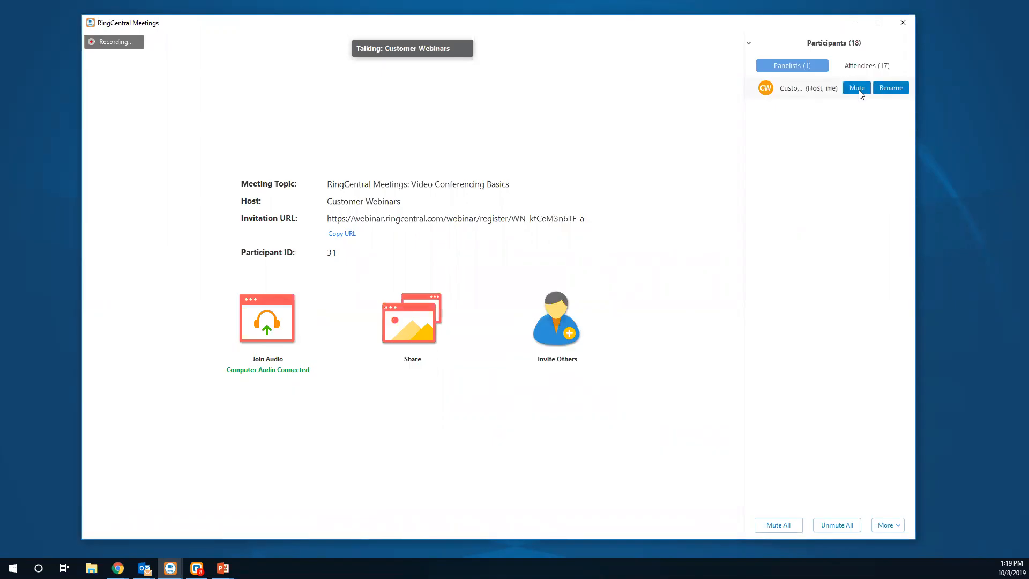
left_click(778, 524)
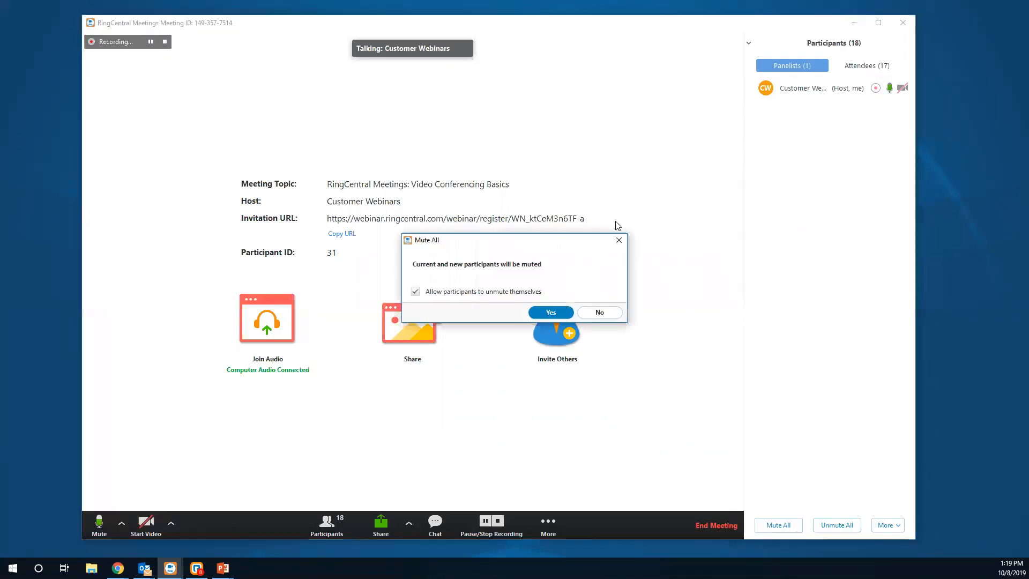
left_click(619, 241)
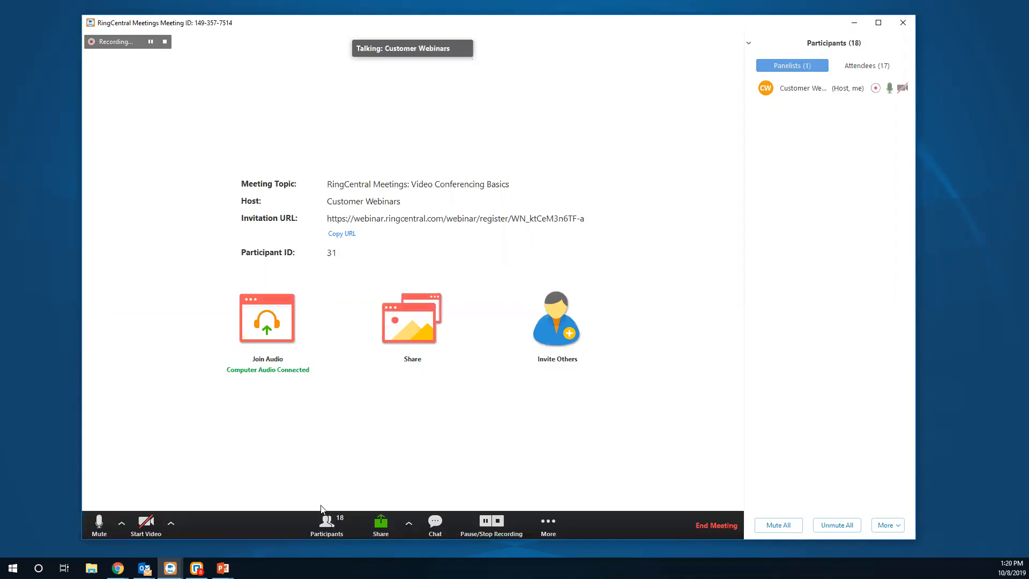
- Hide the meeting's participants list and display it again to examine the panelist entry
left_click(319, 519)
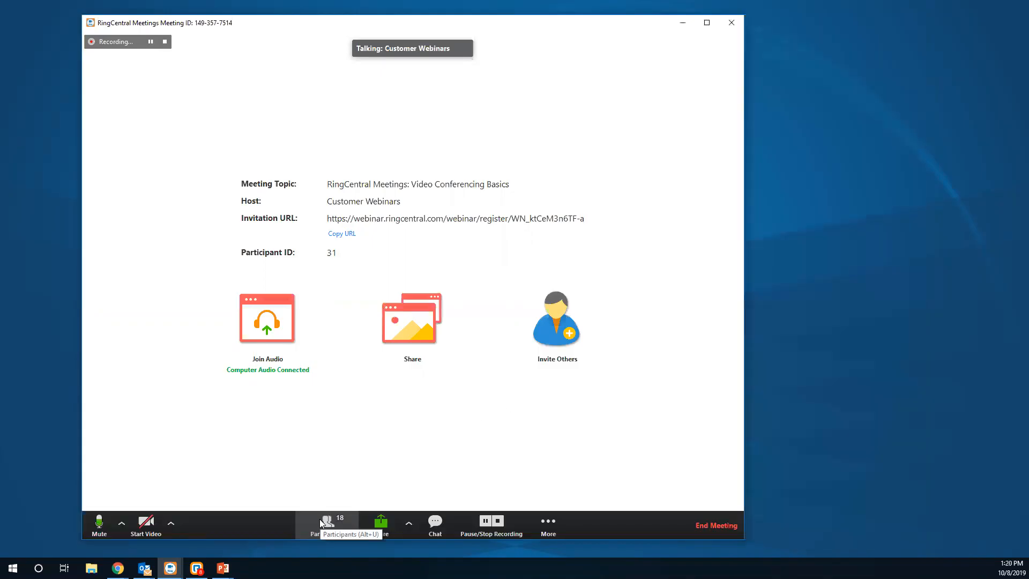
left_click(319, 519)
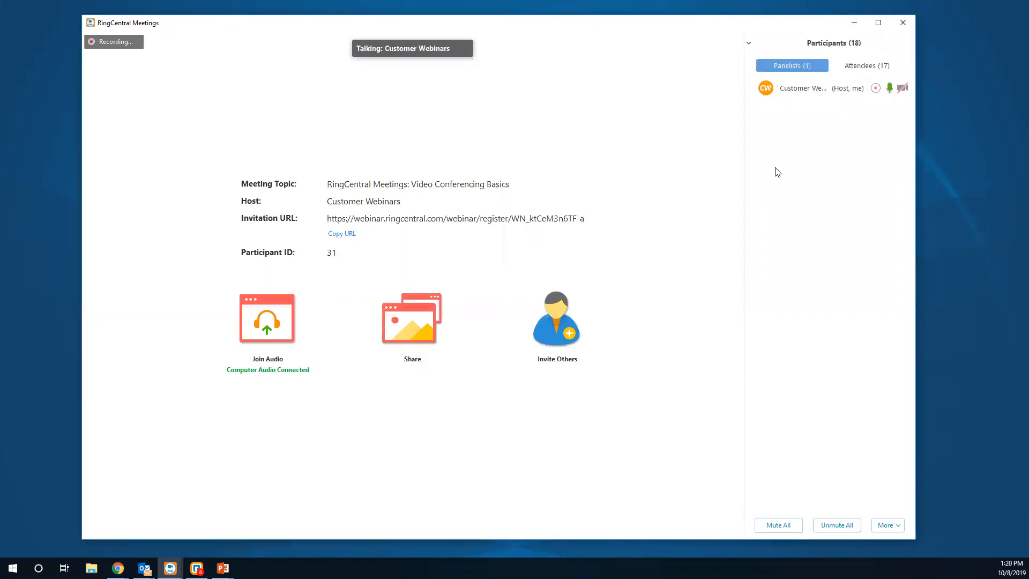
mouse_move(829, 102)
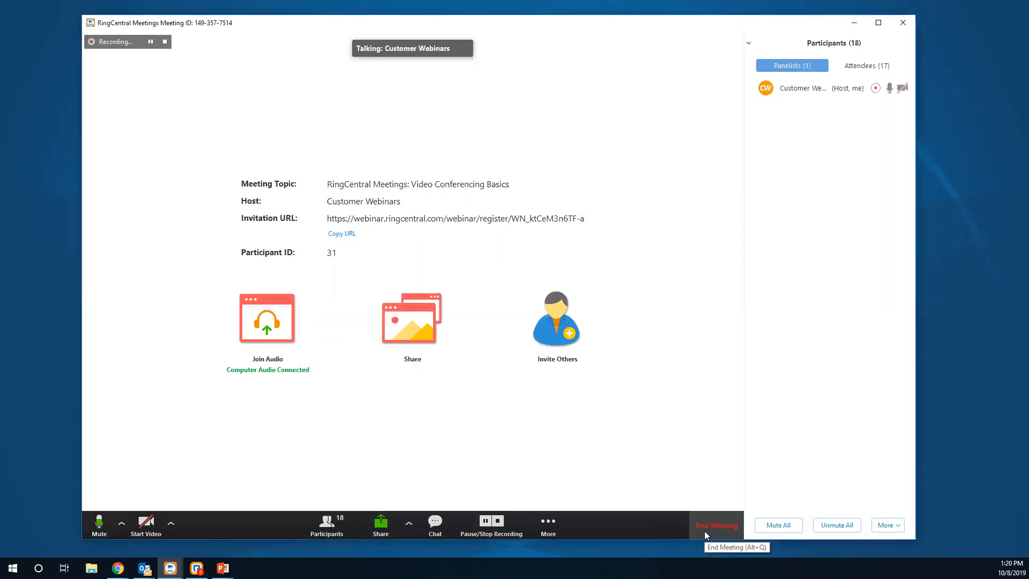
- View the choices for ending the meeting for all or leaving it, and close them while staying in the meeting
left_click(704, 531)
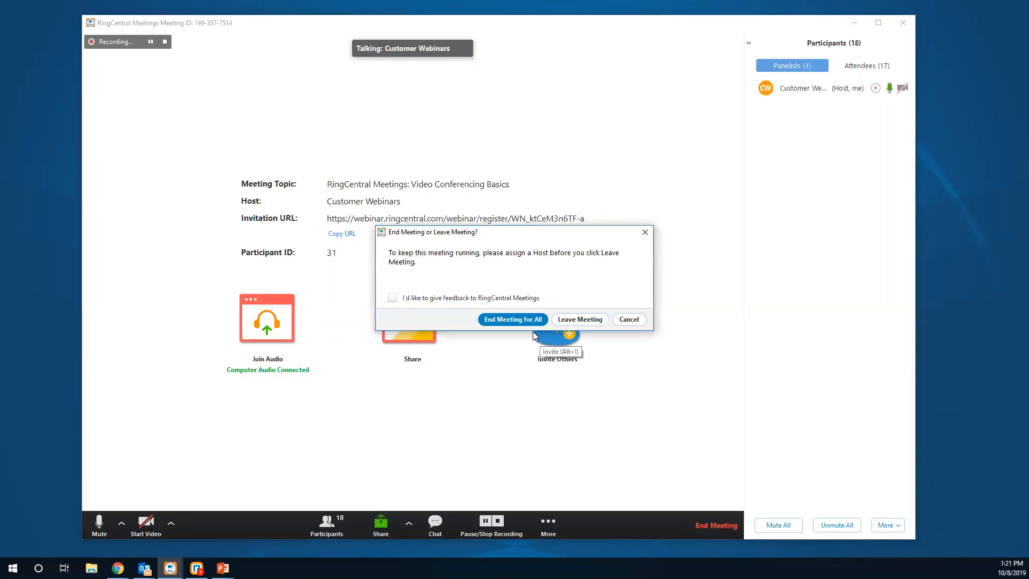
mouse_move(531, 331)
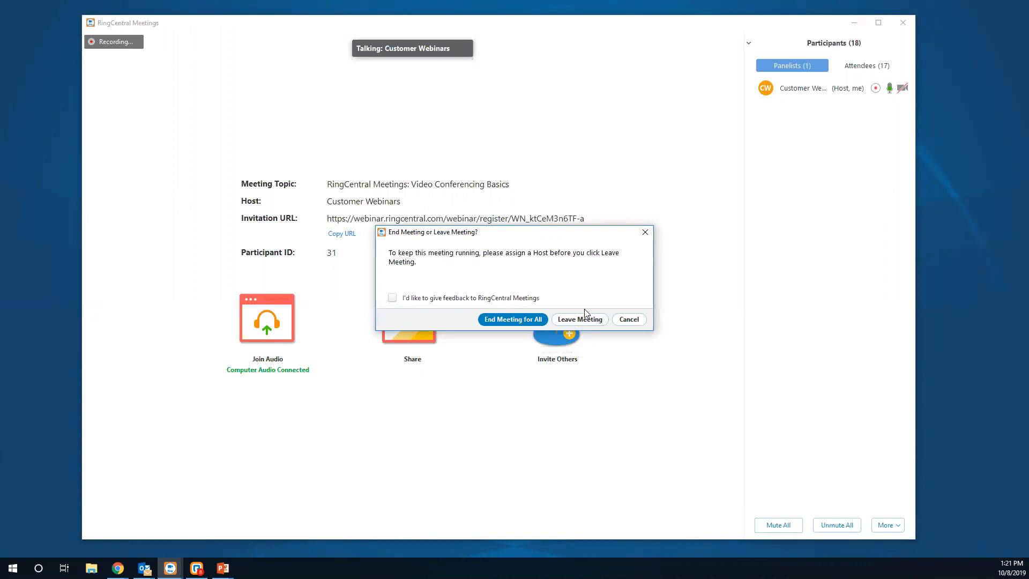
mouse_move(434, 434)
mouse_move(617, 416)
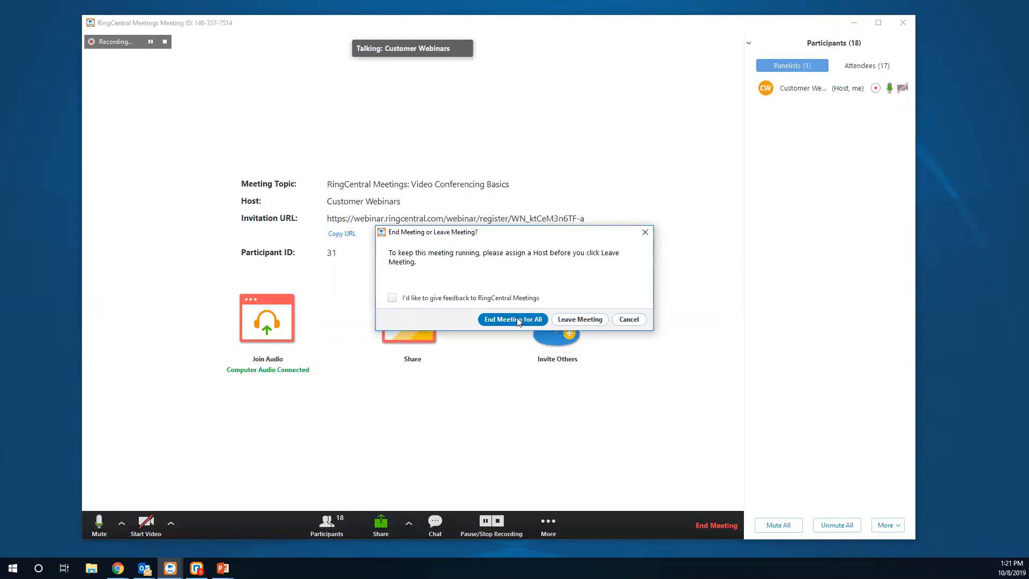
left_click(651, 229)
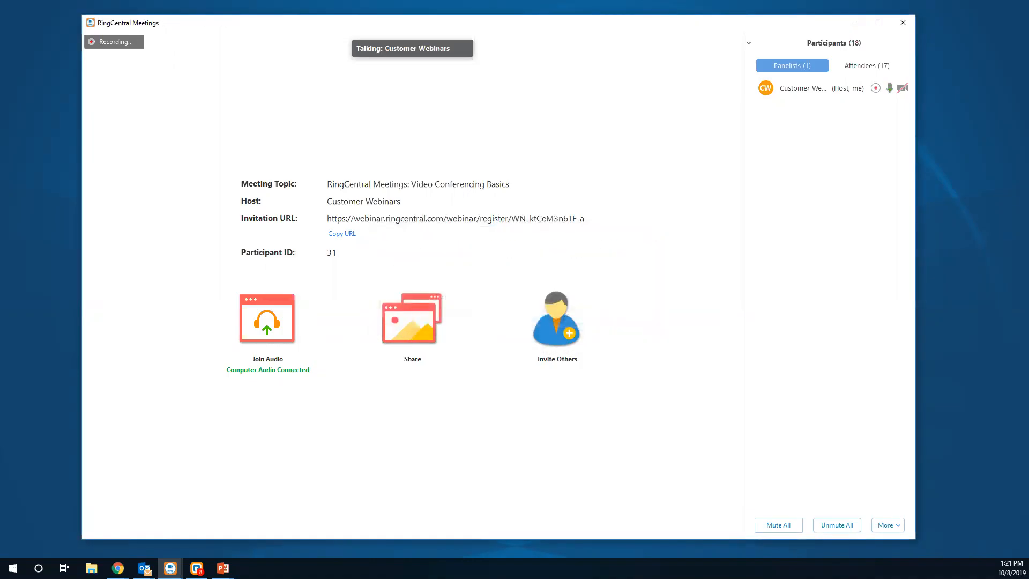
key("alt+Tab")
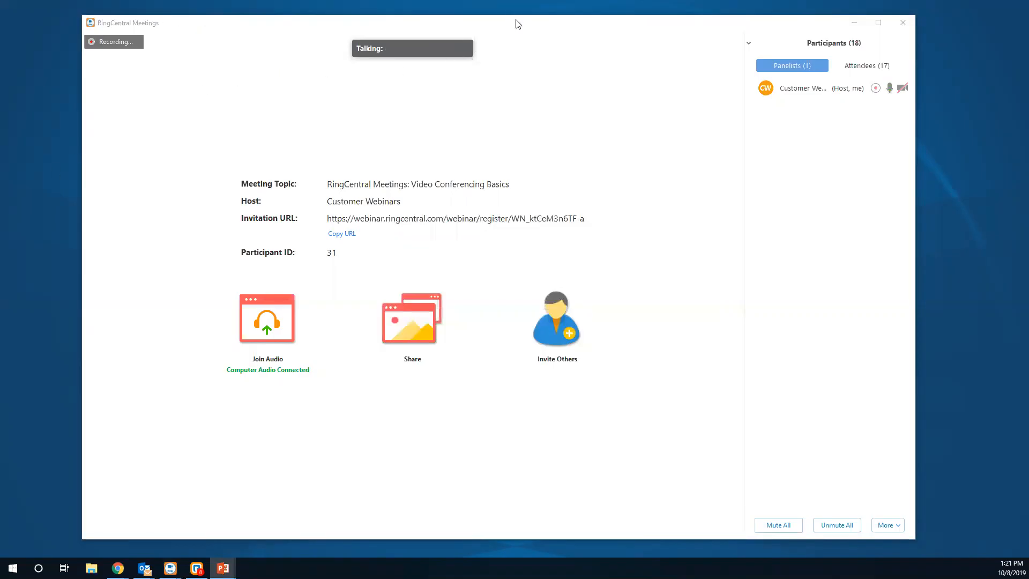
left_click(500, 24)
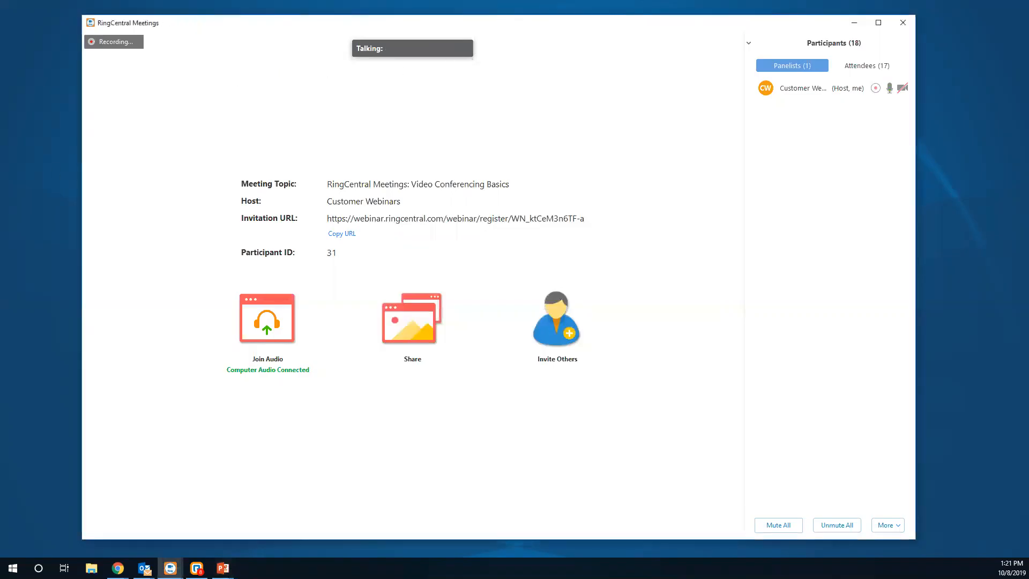